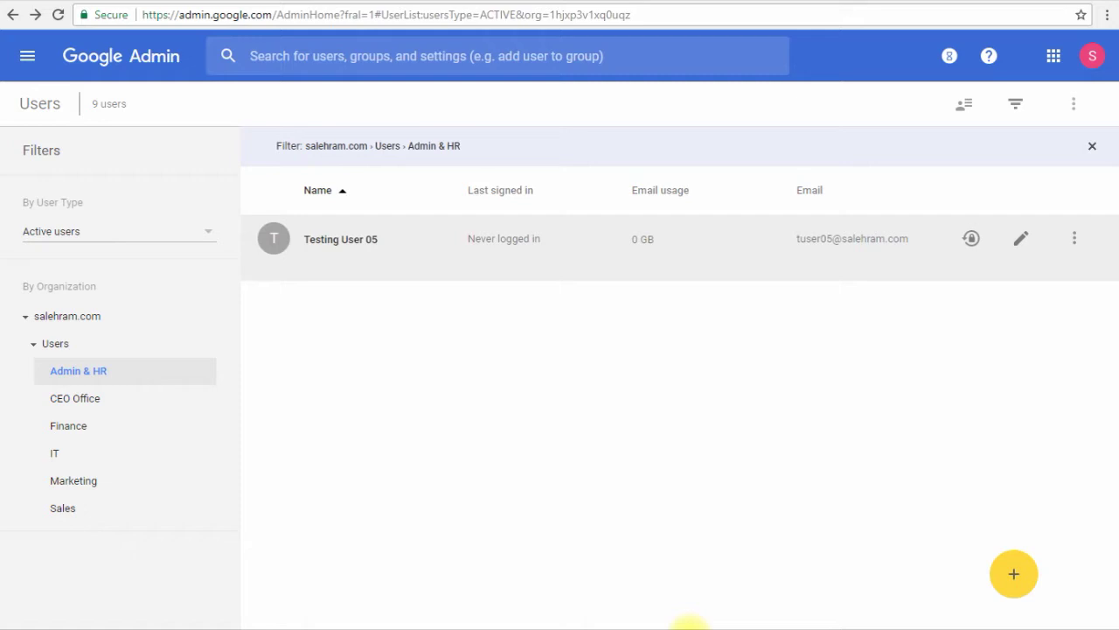
click(1075, 238)
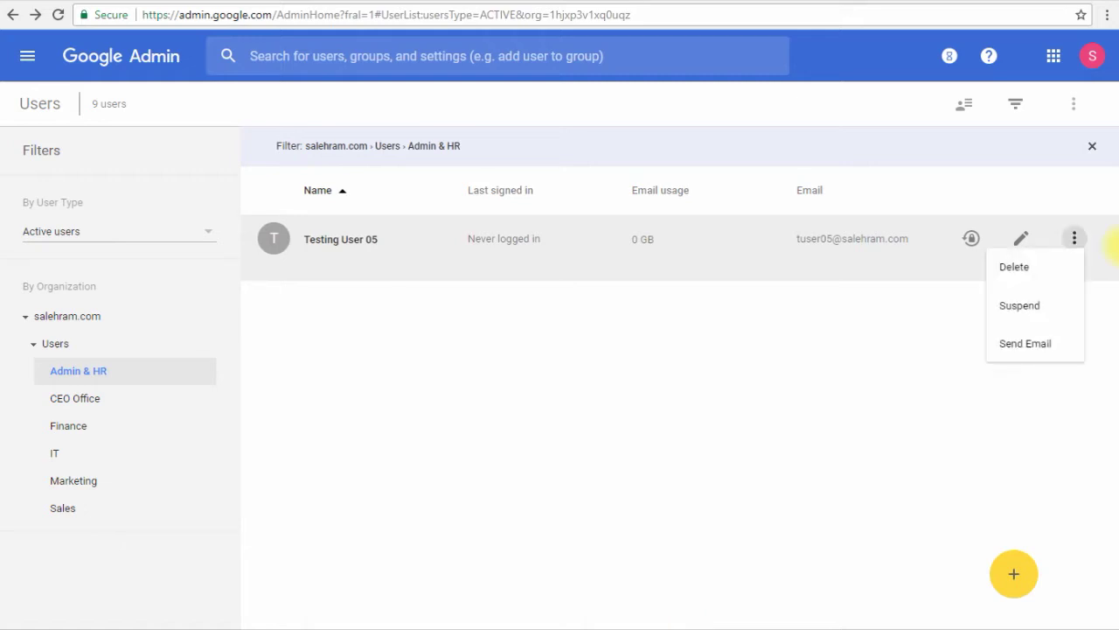
click(1112, 249)
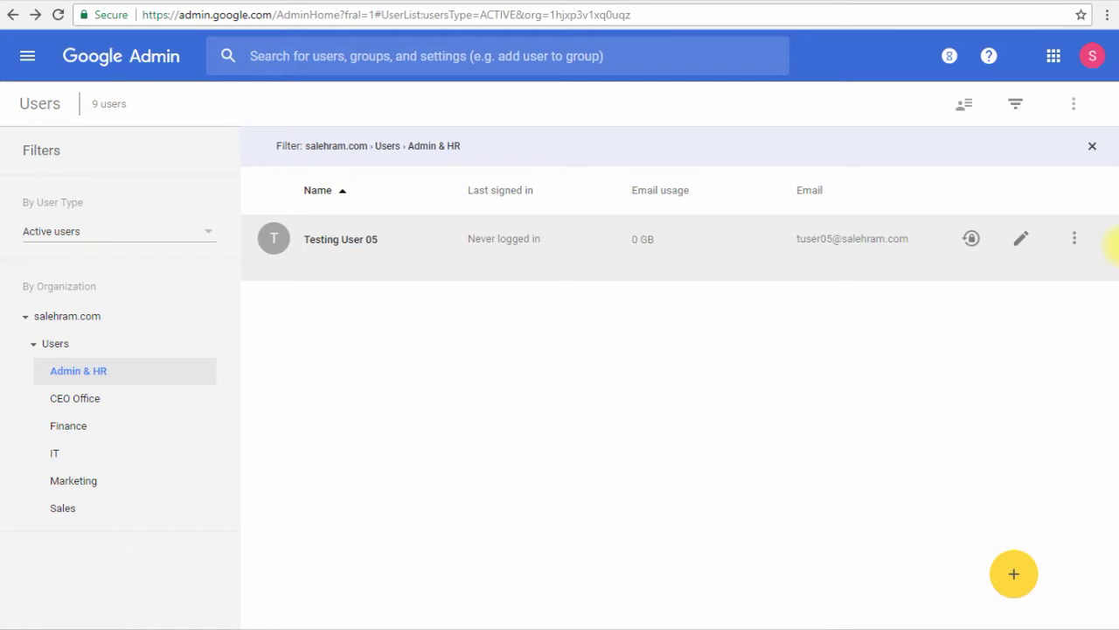
click(274, 238)
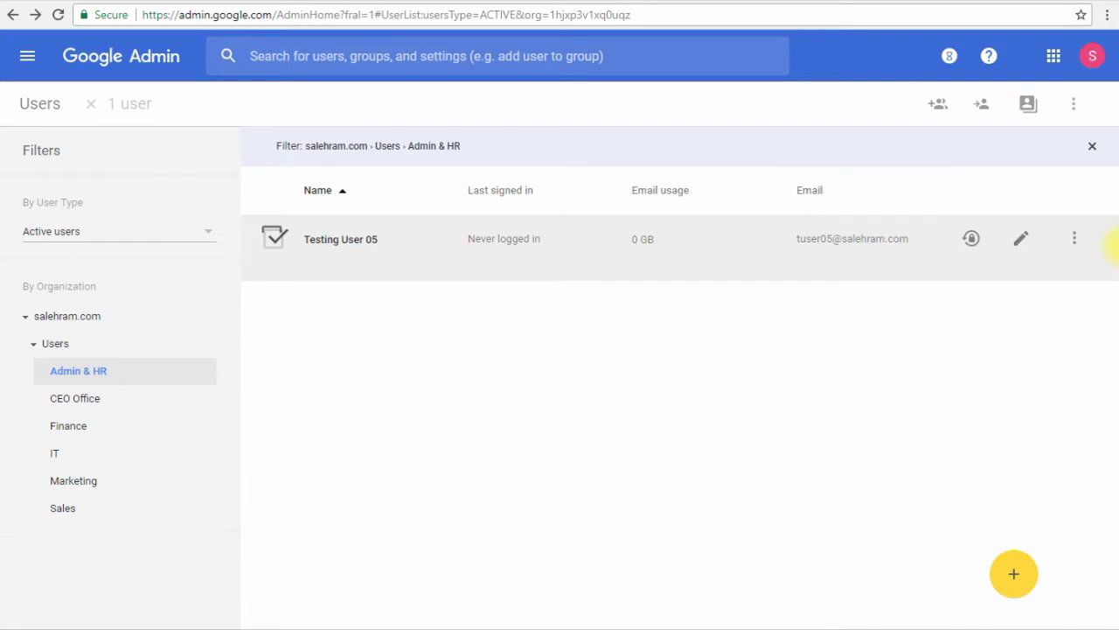
click(1074, 104)
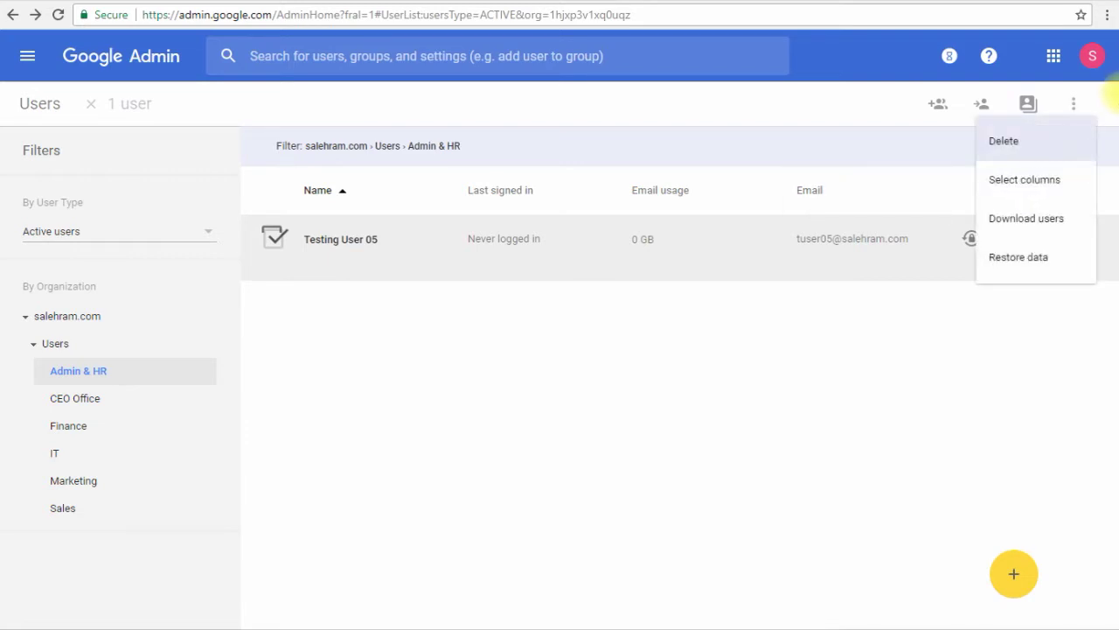
click(1117, 100)
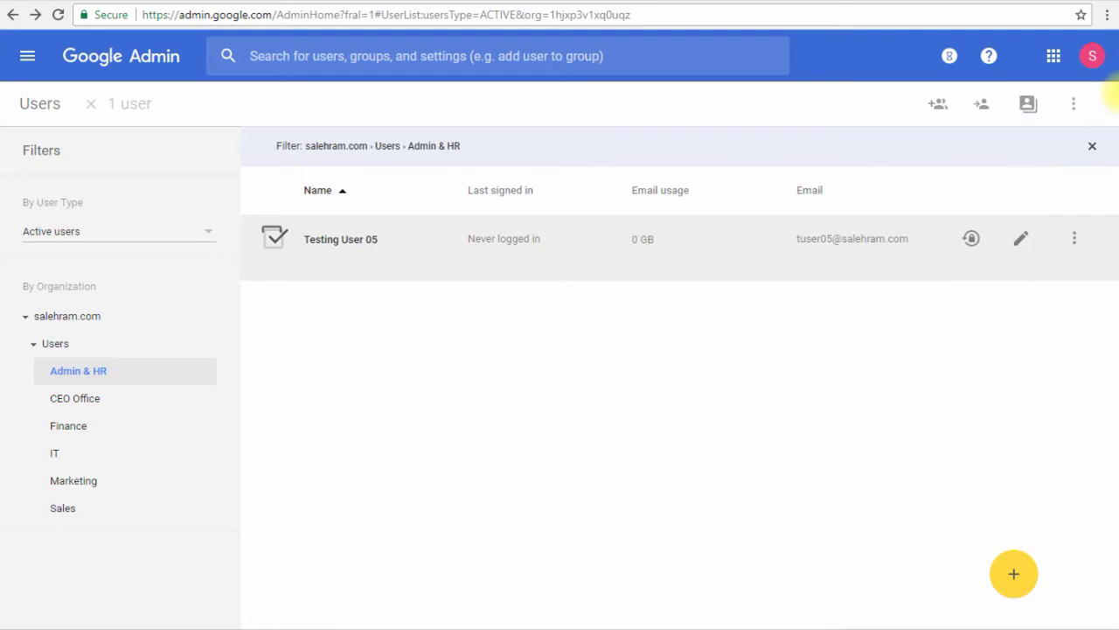
click(1114, 97)
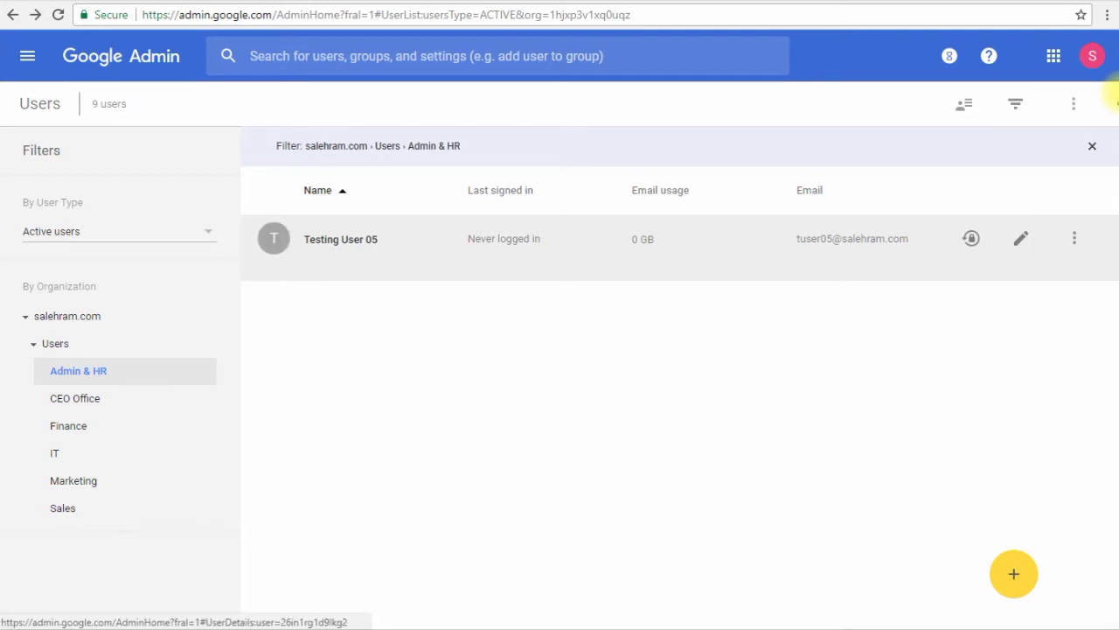
- Open the details page of Testing User 05 and start deleting the account
click(1116, 92)
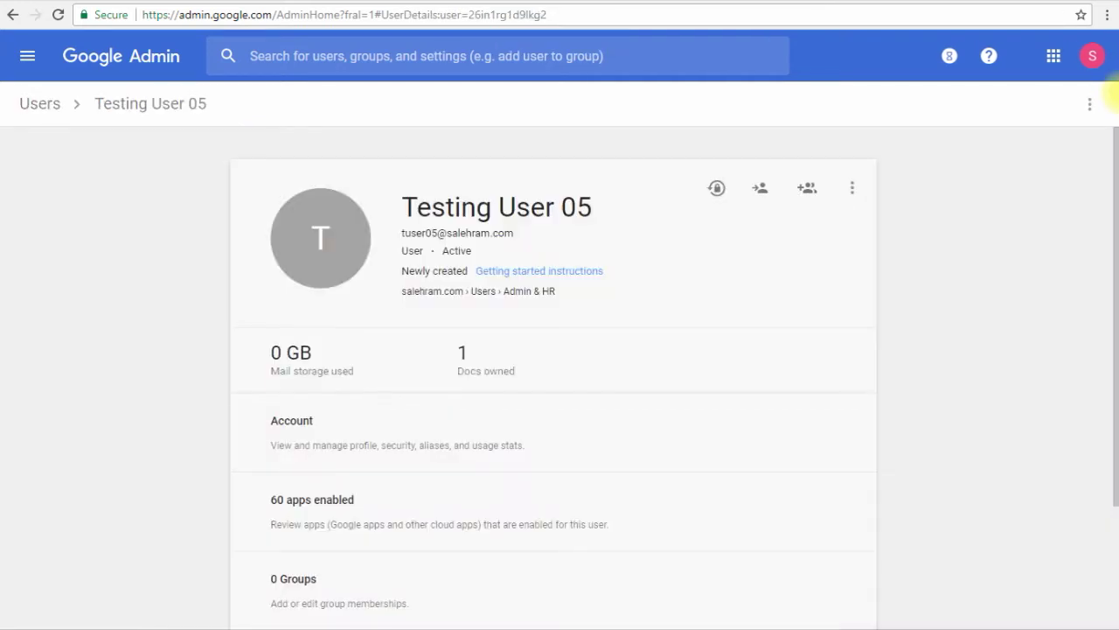
click(852, 187)
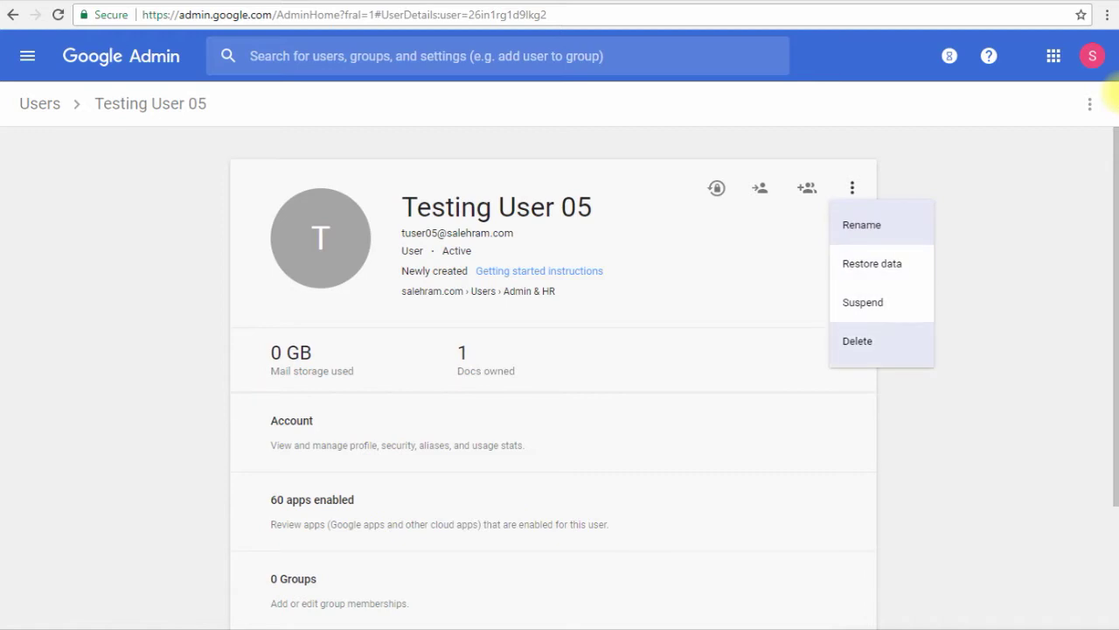
click(858, 340)
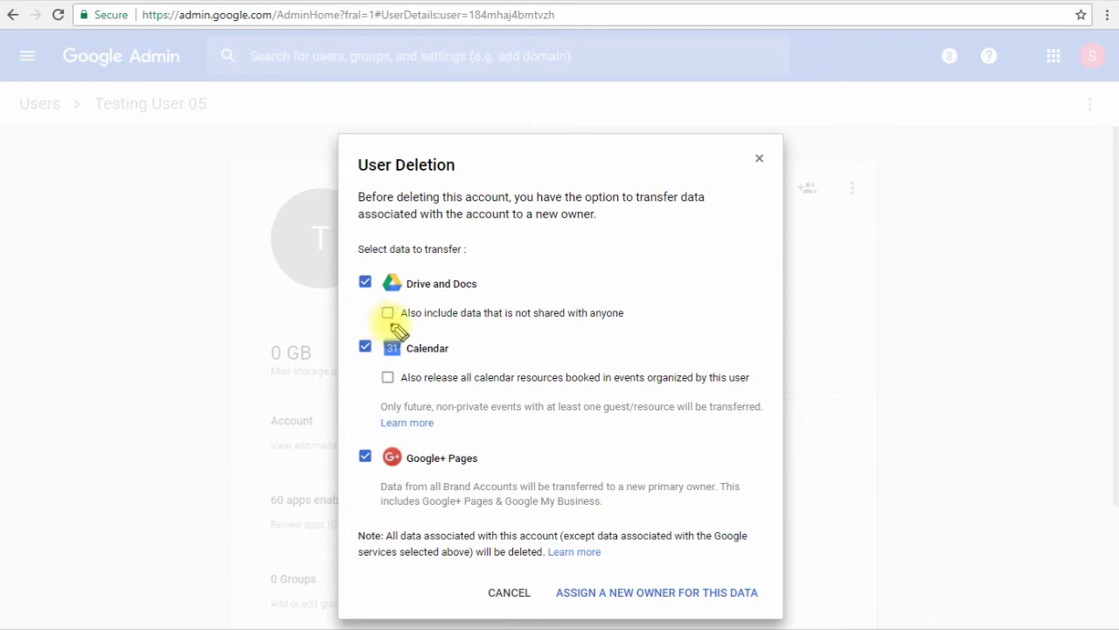
mouse_move(399, 328)
mouse_down()
mouse_move(402, 306)
mouse_move(387, 313)
mouse_move(402, 328)
mouse_up()
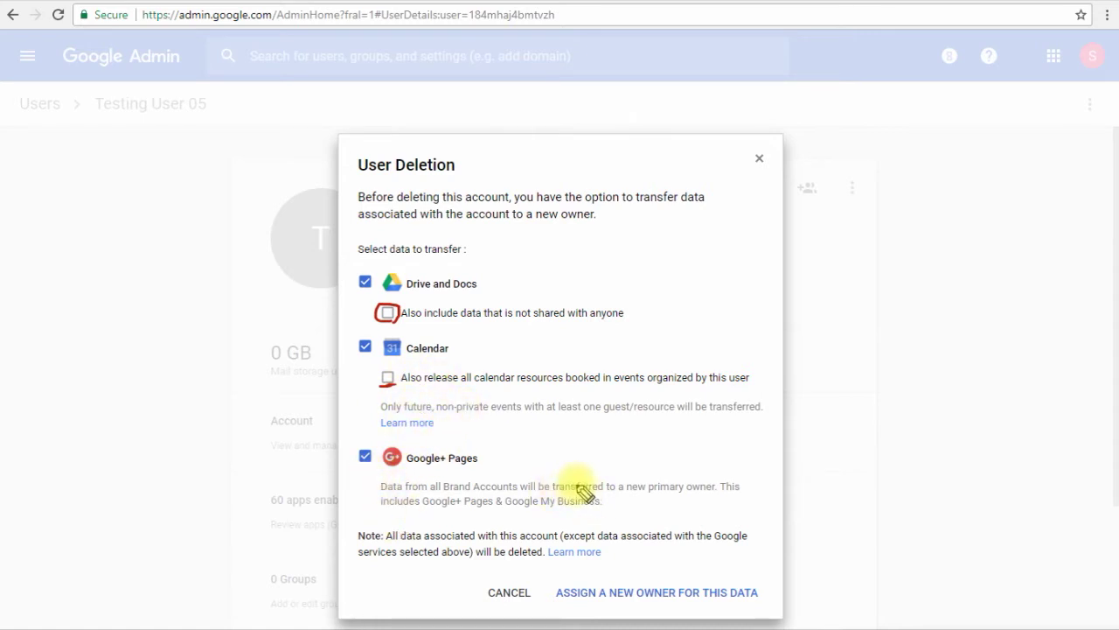
mouse_move(481, 271)
mouse_down()
mouse_move(532, 280)
mouse_move(530, 407)
mouse_move(491, 469)
mouse_up()
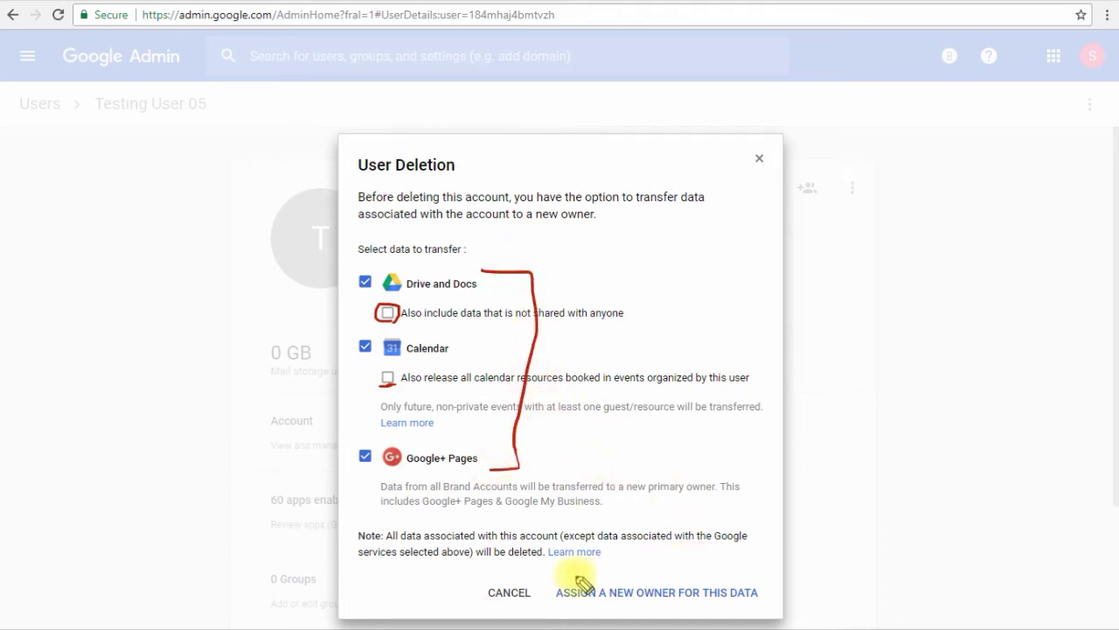
drag(641, 560, 633, 583)
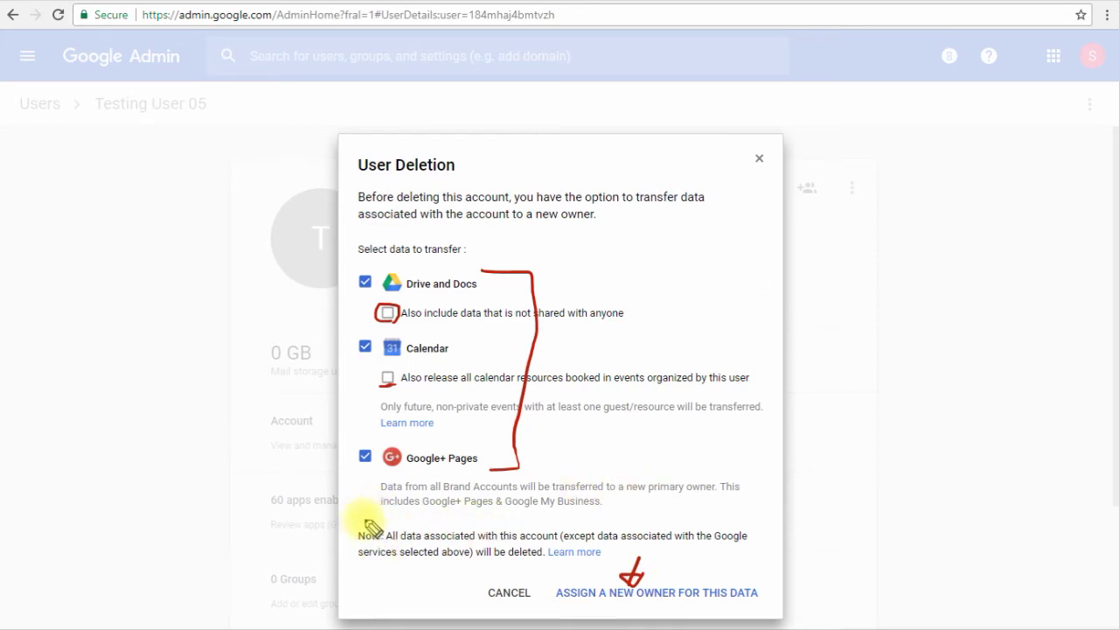
mouse_move(375, 518)
mouse_down()
mouse_move(351, 537)
mouse_move(376, 564)
mouse_up()
mouse_move(733, 518)
mouse_down()
mouse_move(767, 545)
mouse_move(715, 575)
mouse_up()
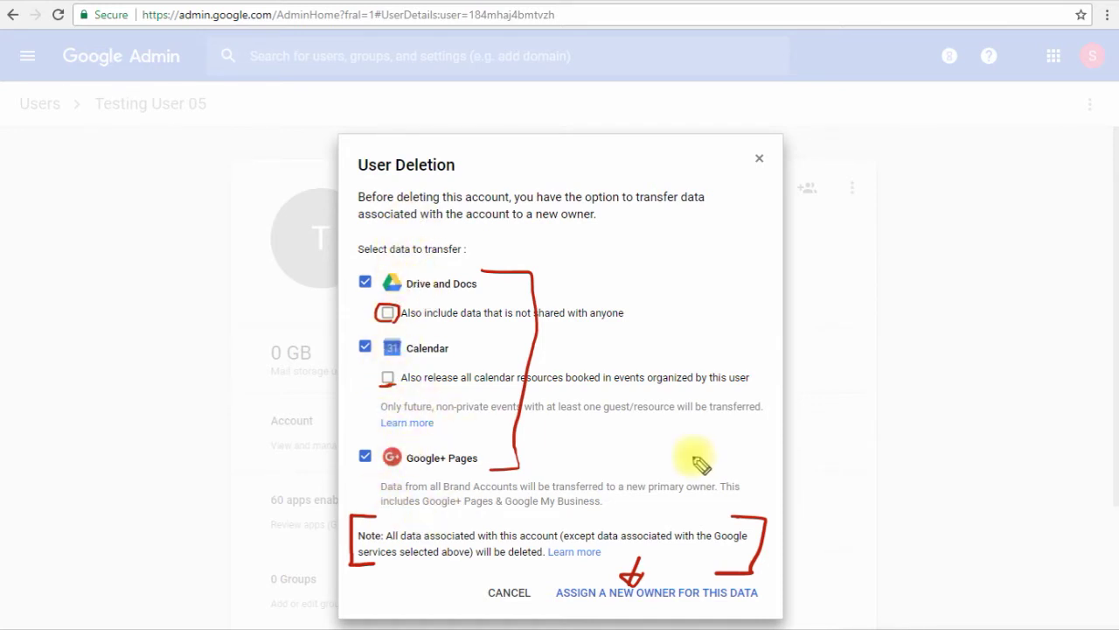
mouse_move(639, 461)
mouse_down()
mouse_move(644, 437)
mouse_move(745, 448)
mouse_move(757, 412)
mouse_move(645, 410)
mouse_move(623, 459)
mouse_move(757, 460)
mouse_up()
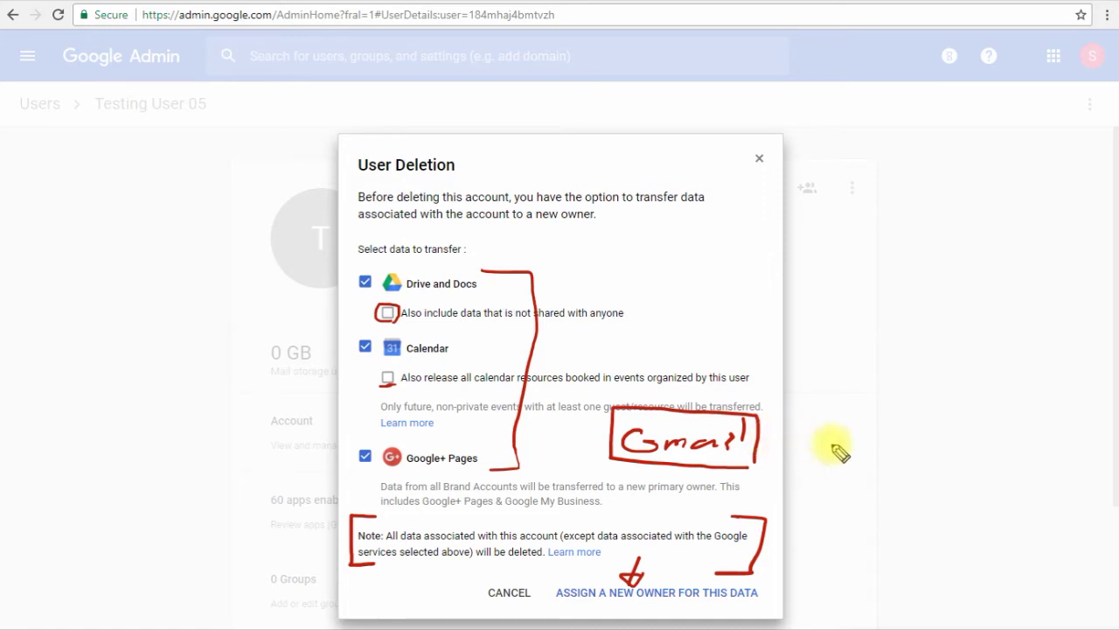
key(Escape)
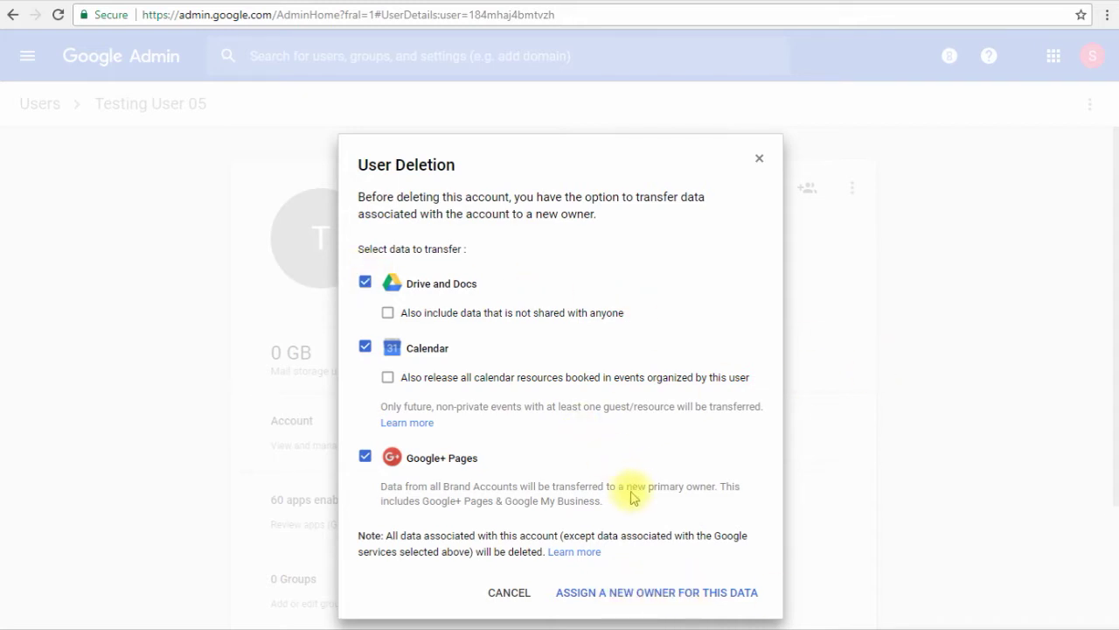
- Clear Drive and Docs, Calendar and Google+ Pages from the data to transfer, and select all three again
click(366, 283)
click(365, 346)
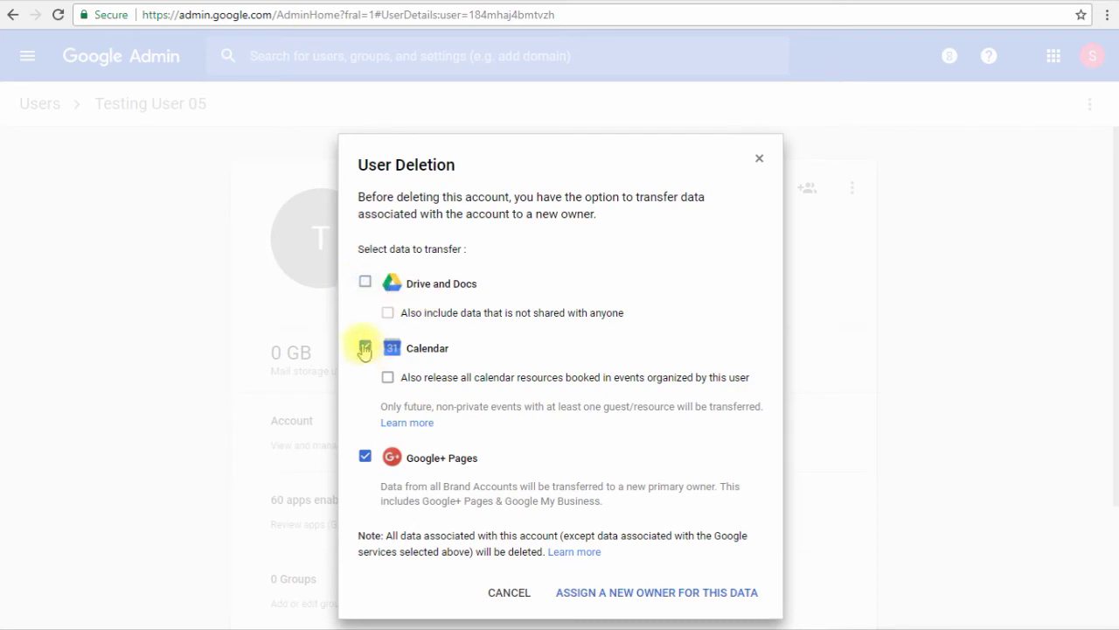
click(365, 456)
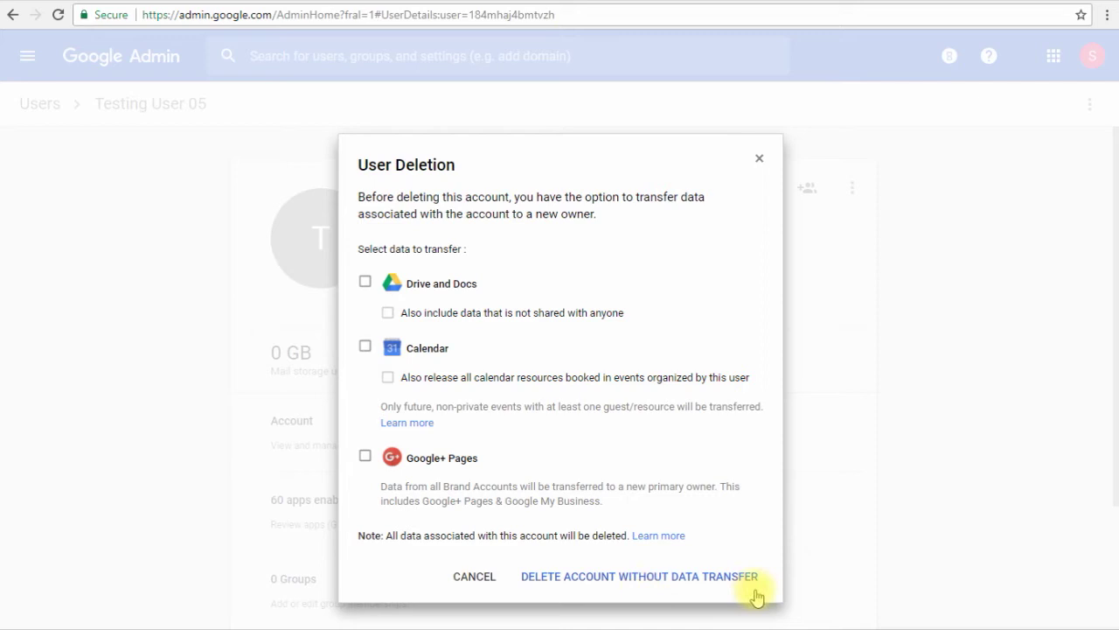
click(364, 457)
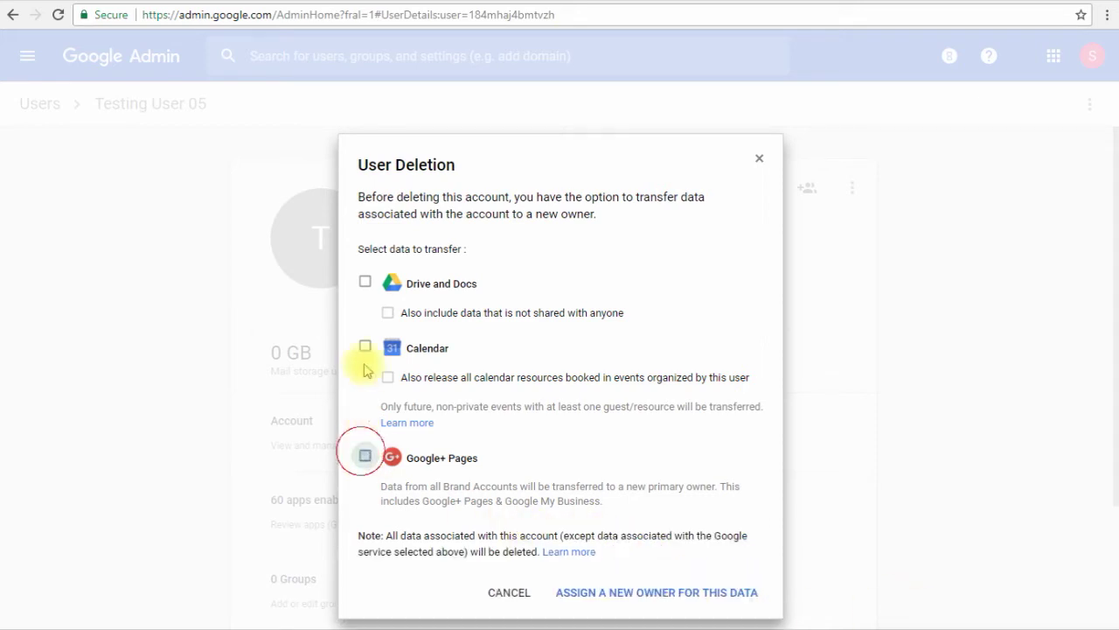
click(365, 345)
click(365, 281)
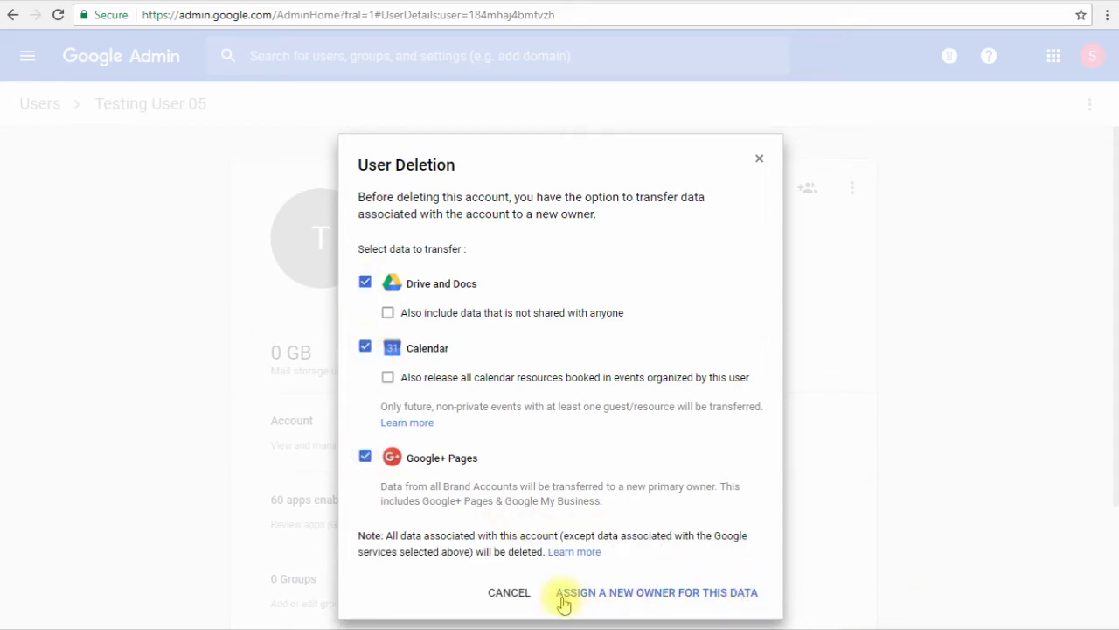
- Assign Testing User 01 as the new owner of the data, and transfer the data and delete the account
click(613, 594)
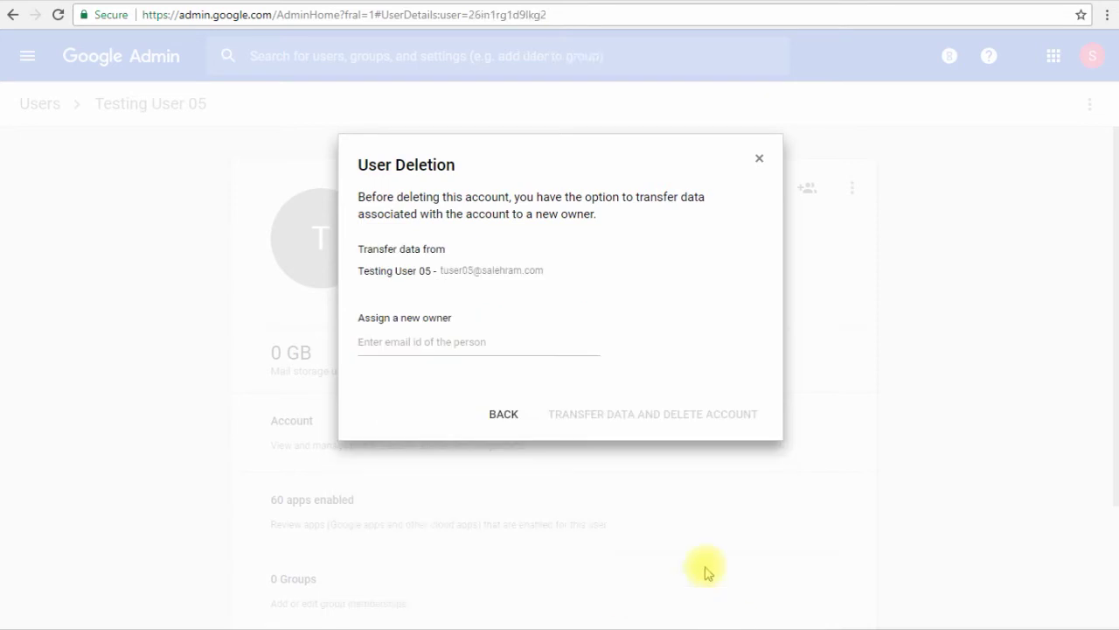
click(509, 347)
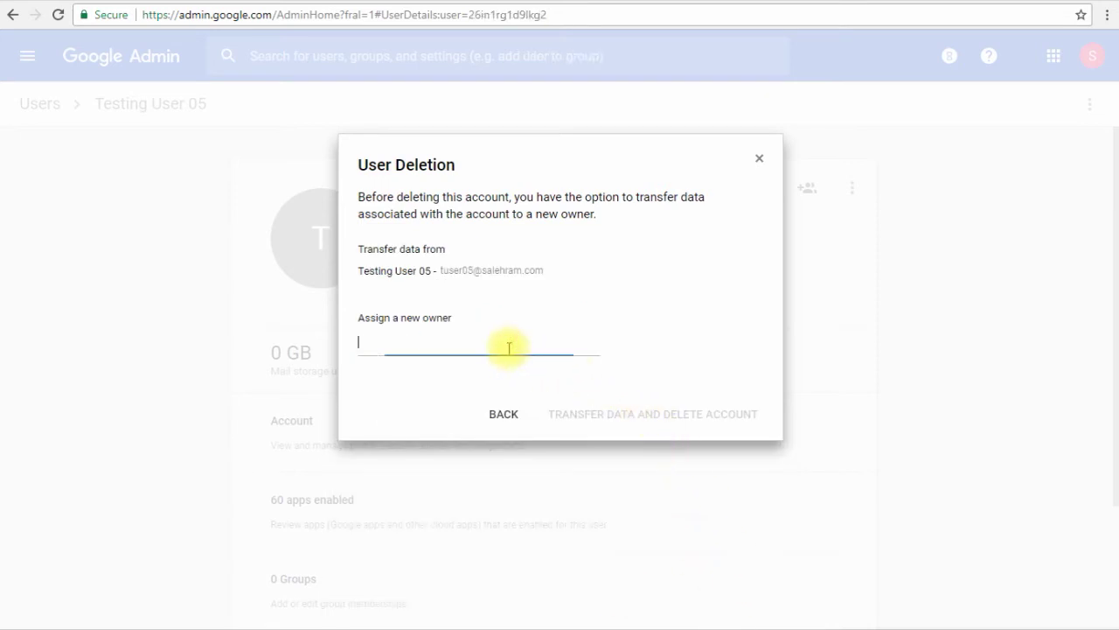
text(tuser)
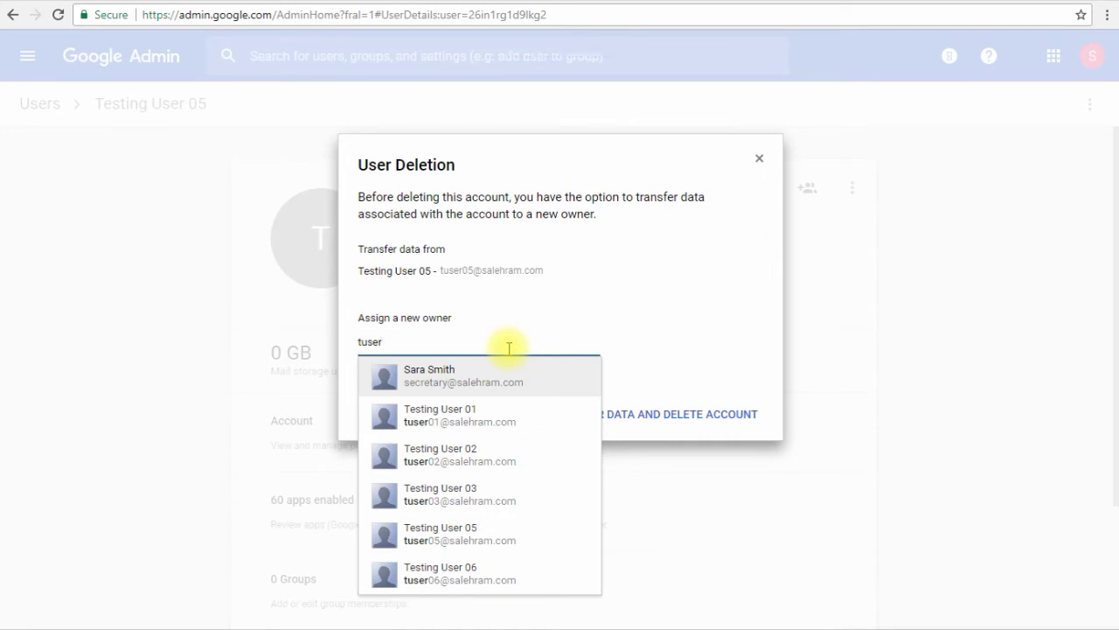
click(488, 414)
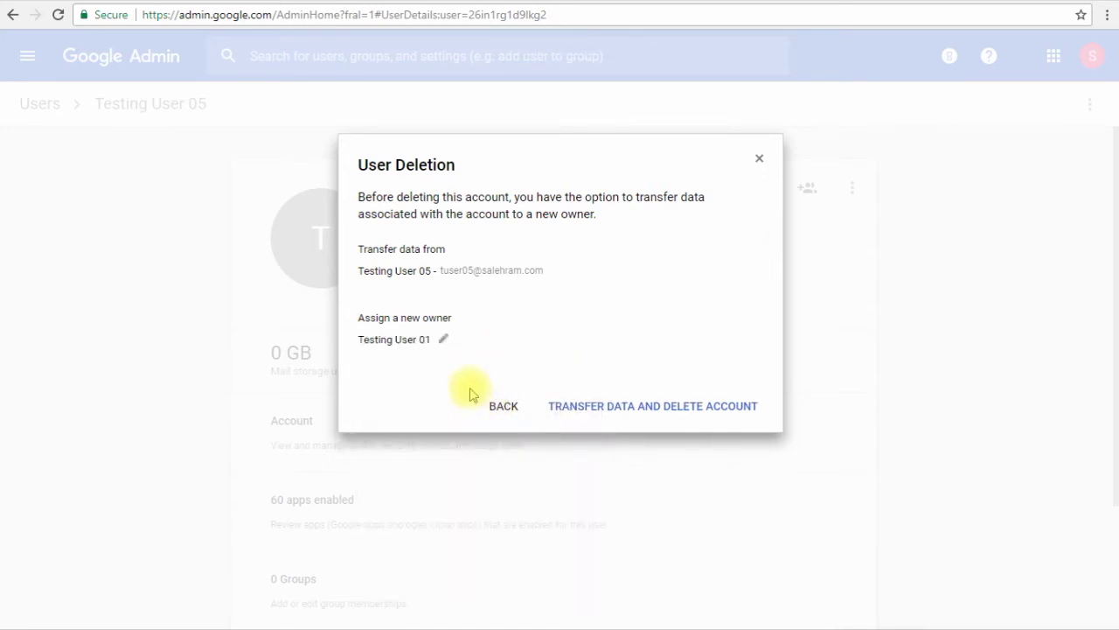
click(631, 407)
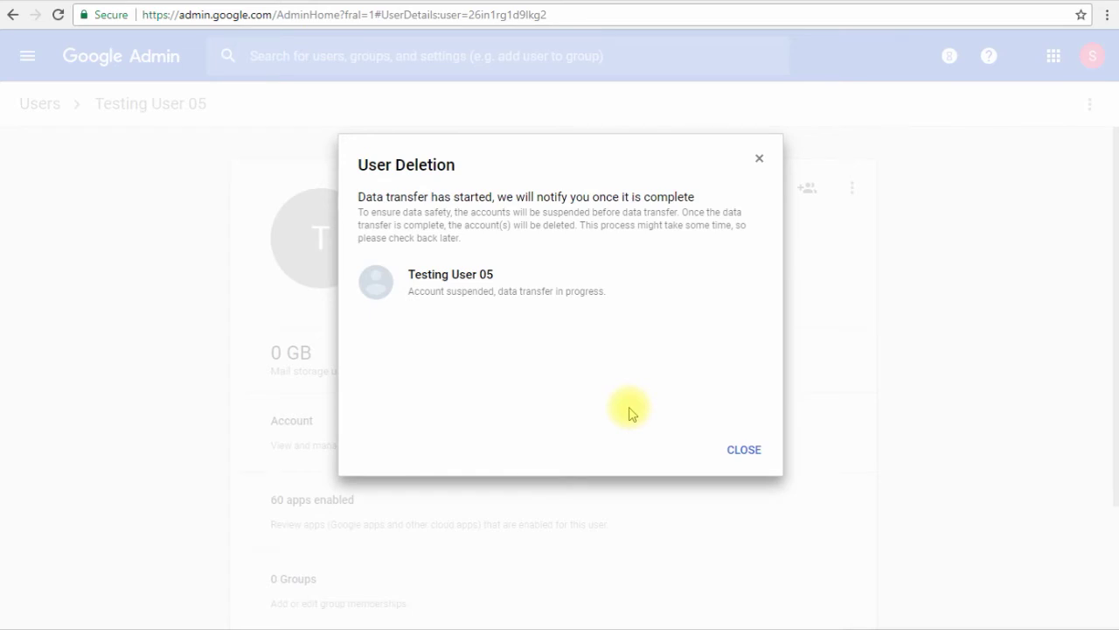
click(751, 448)
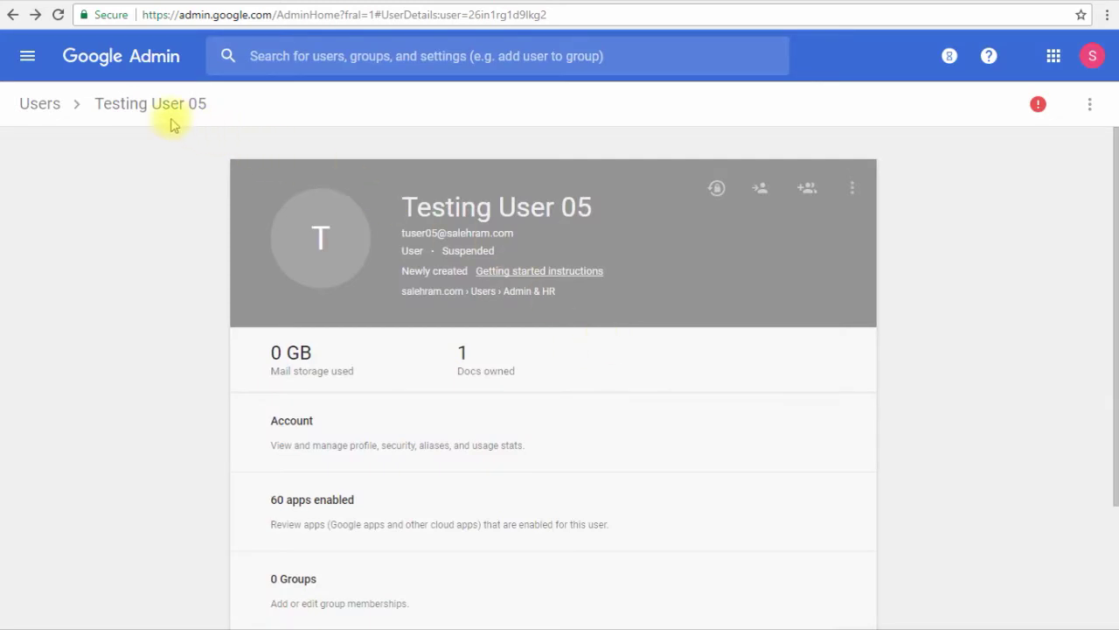
- Return to the users list and filter it to users with data transfer in progress
click(42, 105)
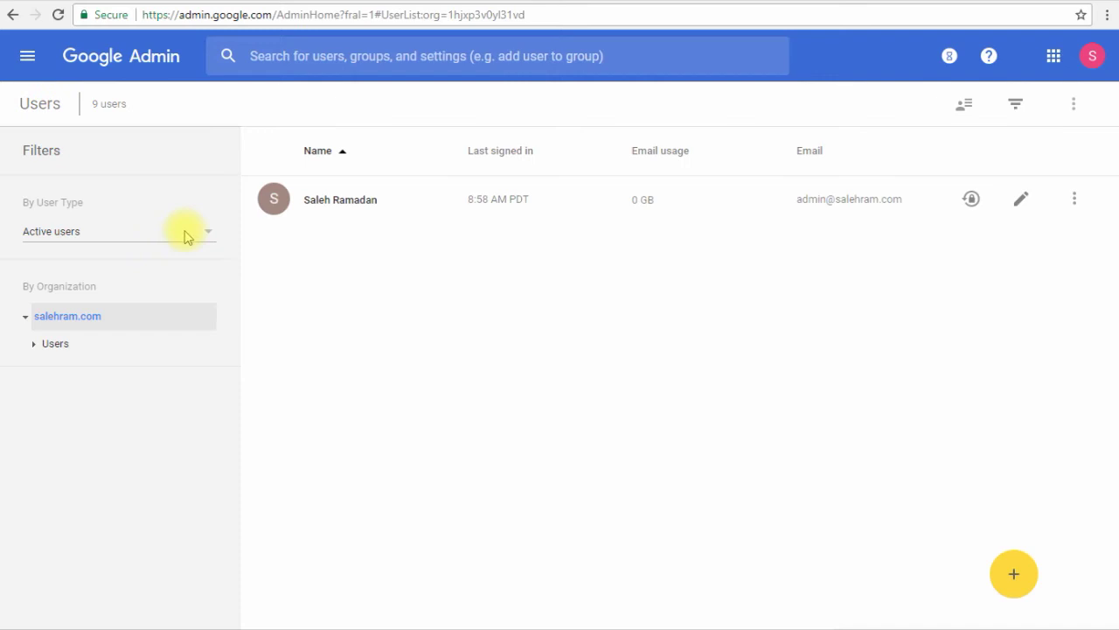
click(186, 237)
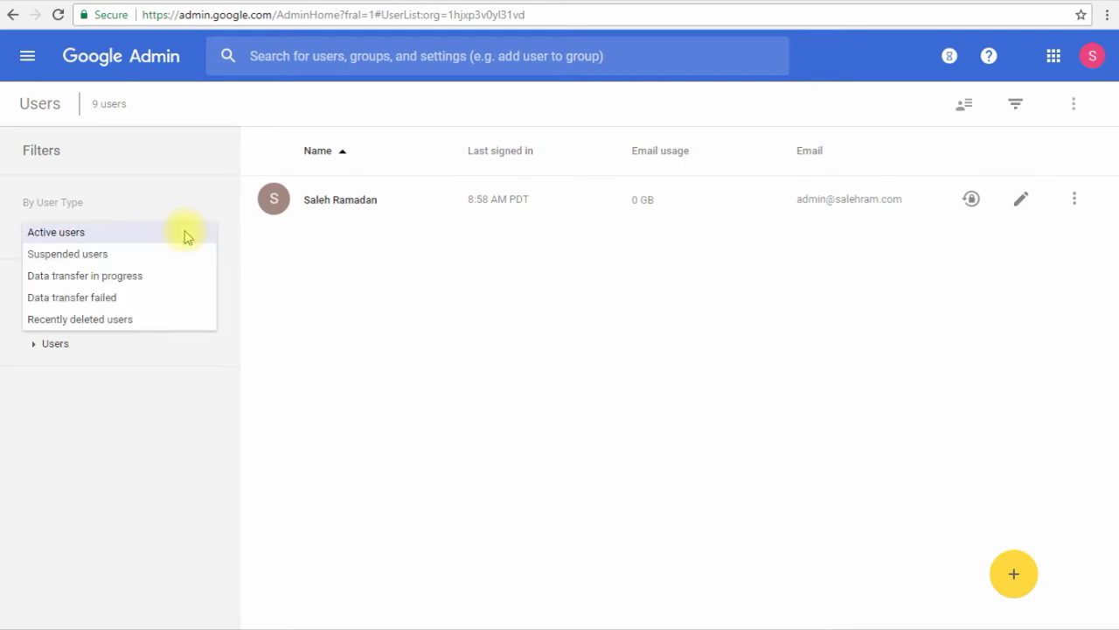
click(175, 278)
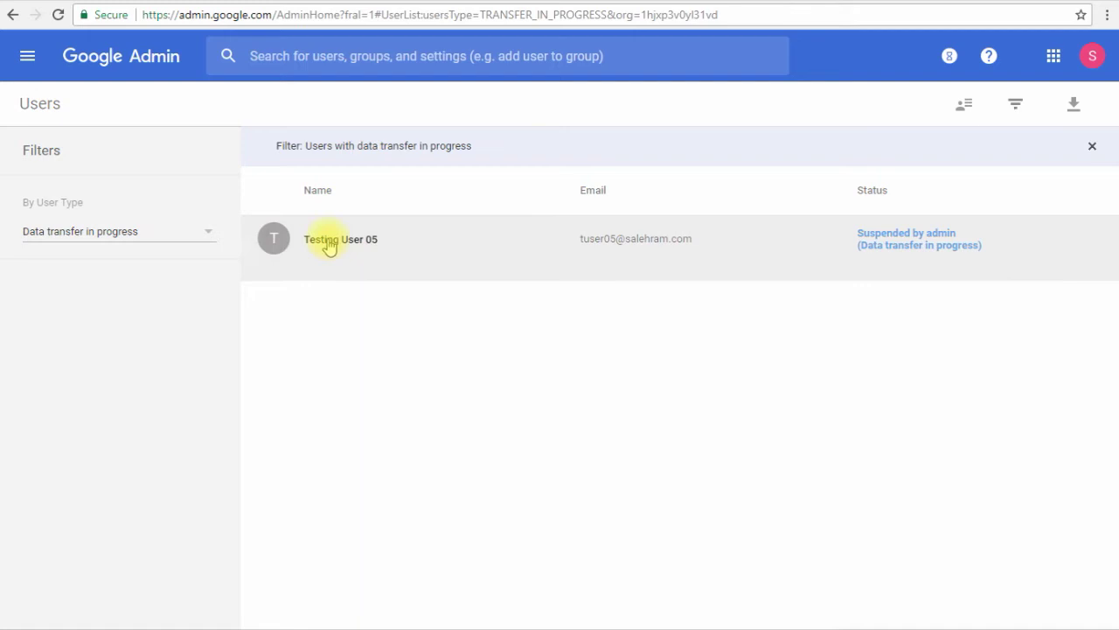
- Filter the users list to recently deleted users
click(183, 237)
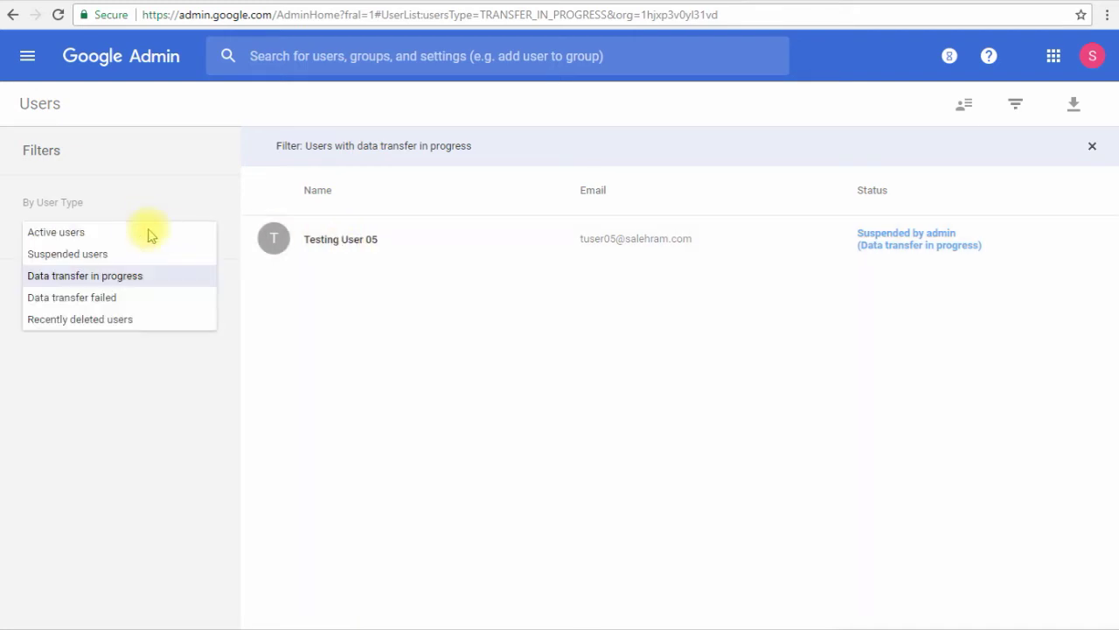
click(130, 320)
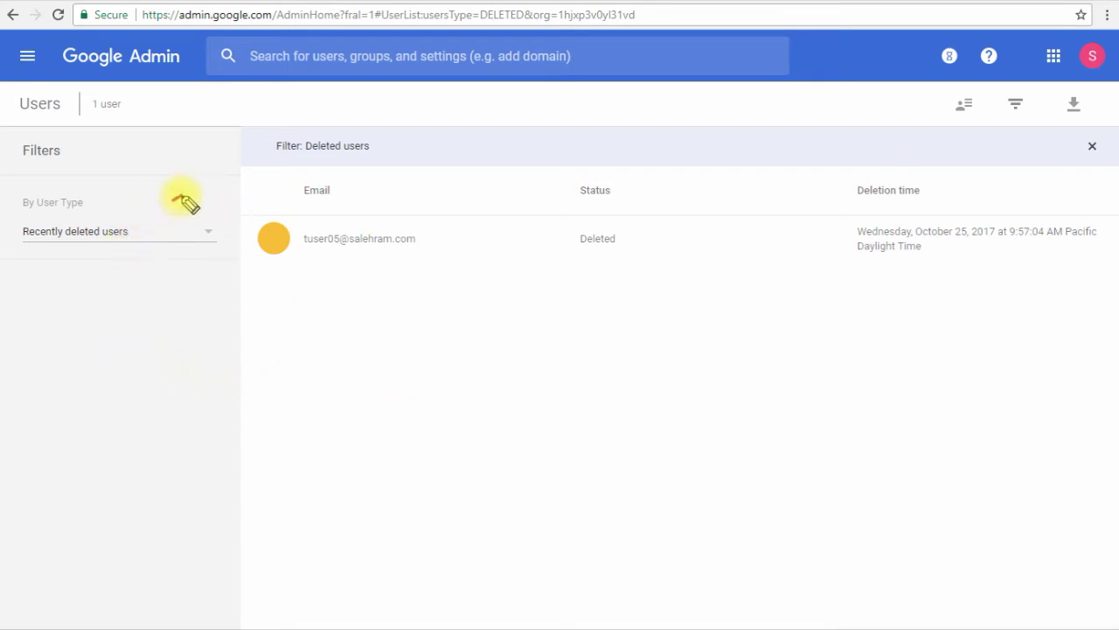
drag(182, 199, 158, 220)
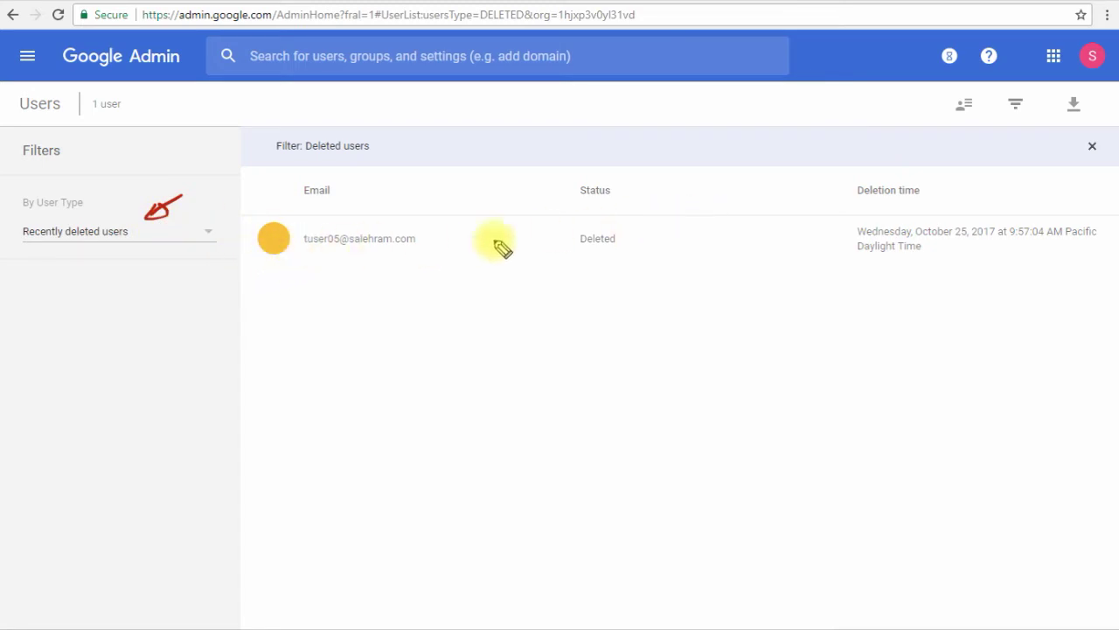
key(Escape)
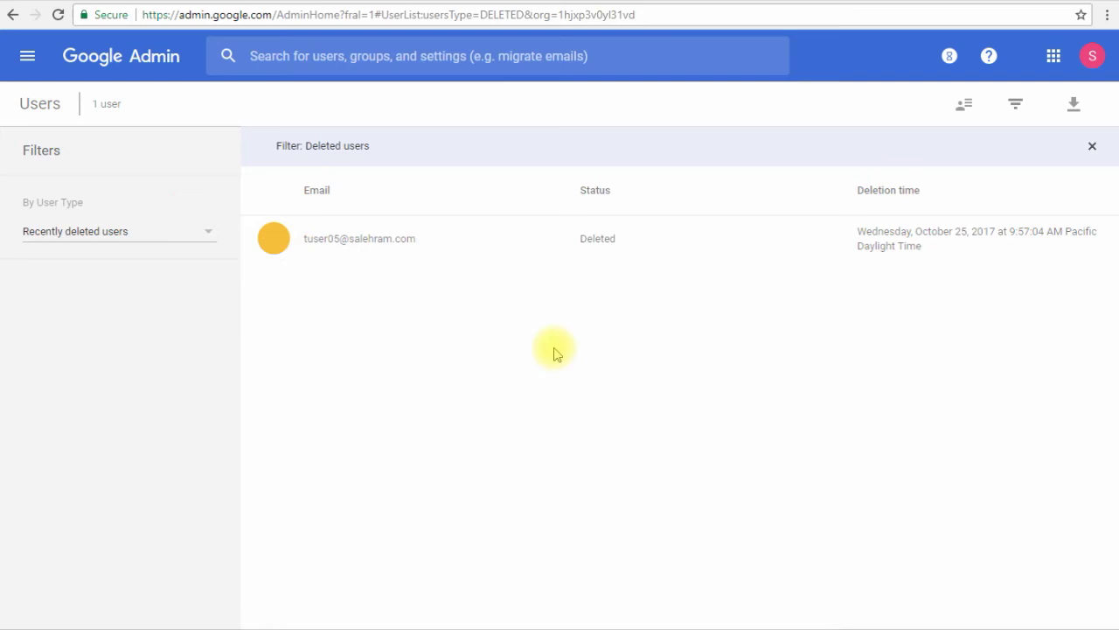
- Restore the deleted account of Testing User 05 and assign it to the Admin & HR organization under Users
click(271, 241)
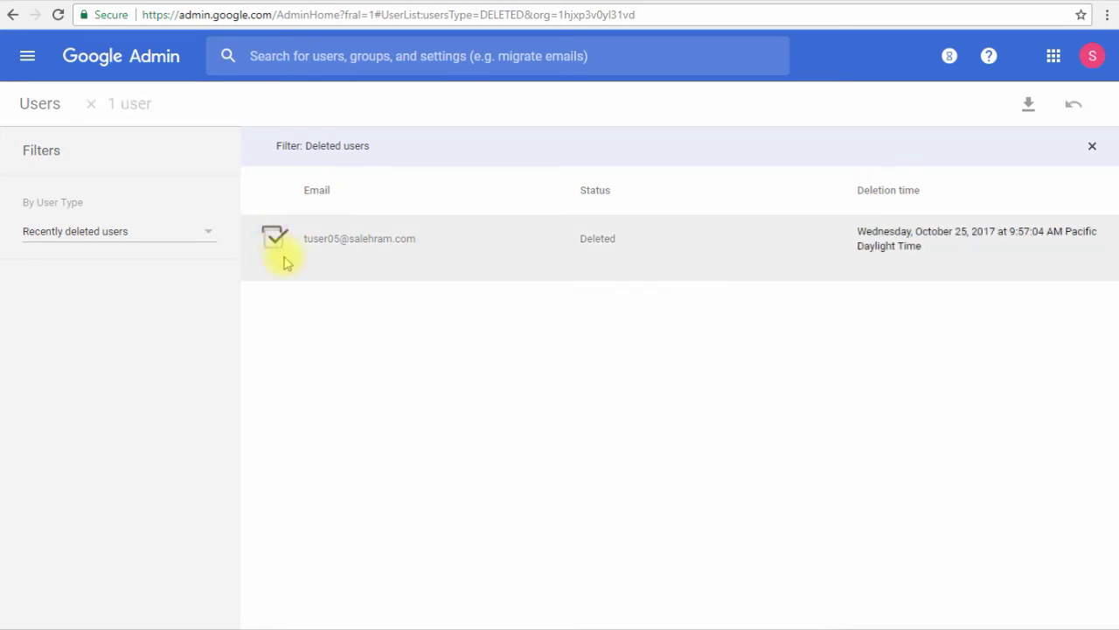
click(1072, 108)
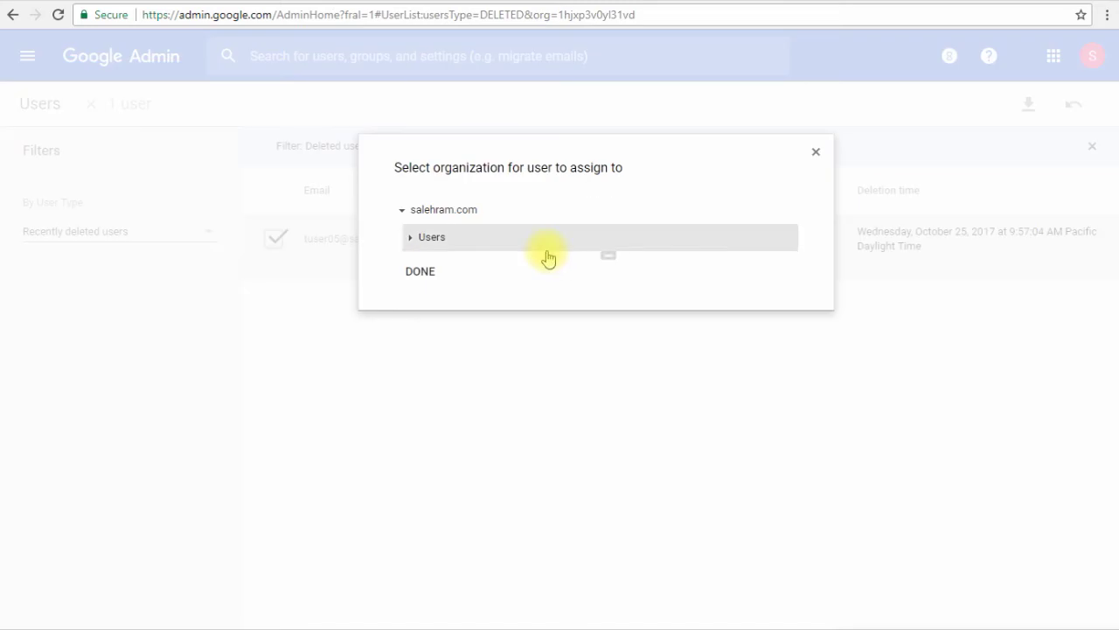
click(409, 239)
click(475, 269)
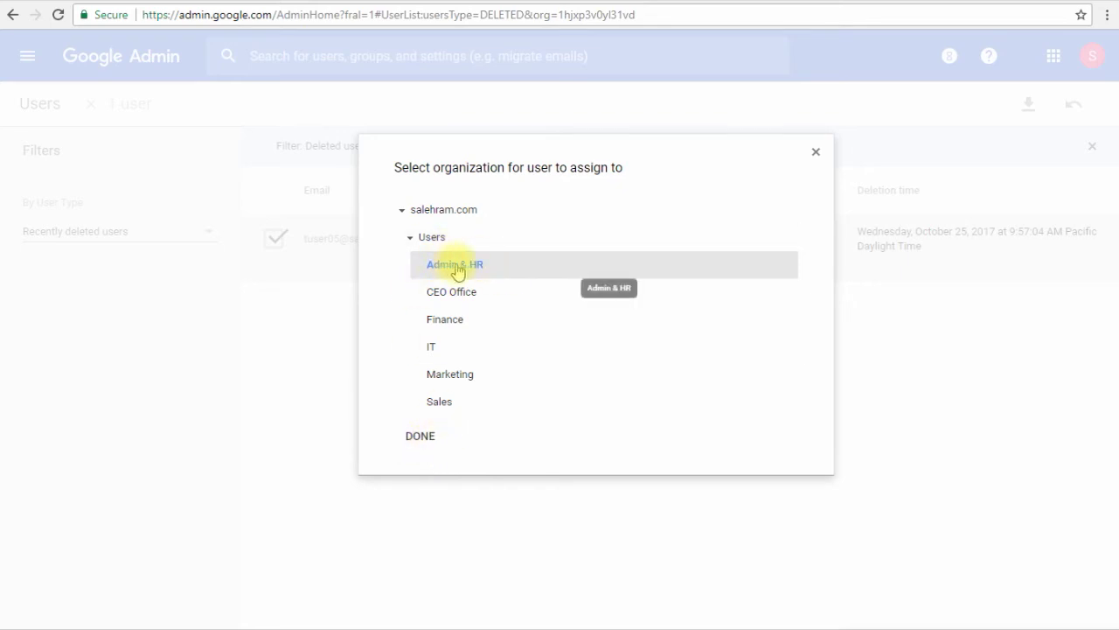
click(416, 437)
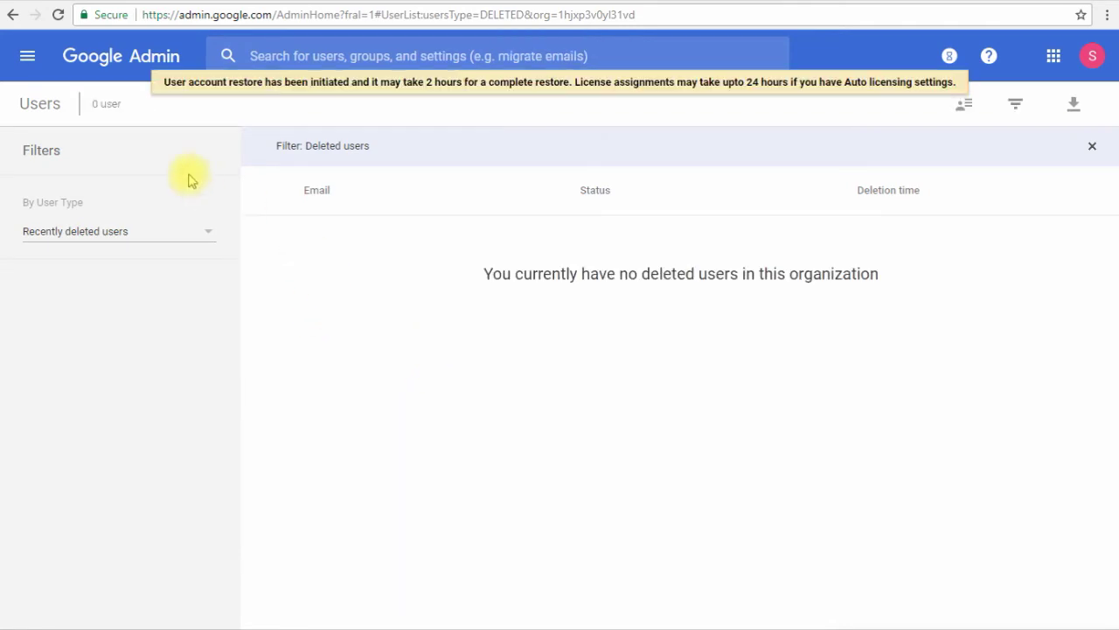
- Filter the users list to active users in the Admin & HR organization, and read the help article on restoring a recently deleted user
click(152, 238)
click(95, 231)
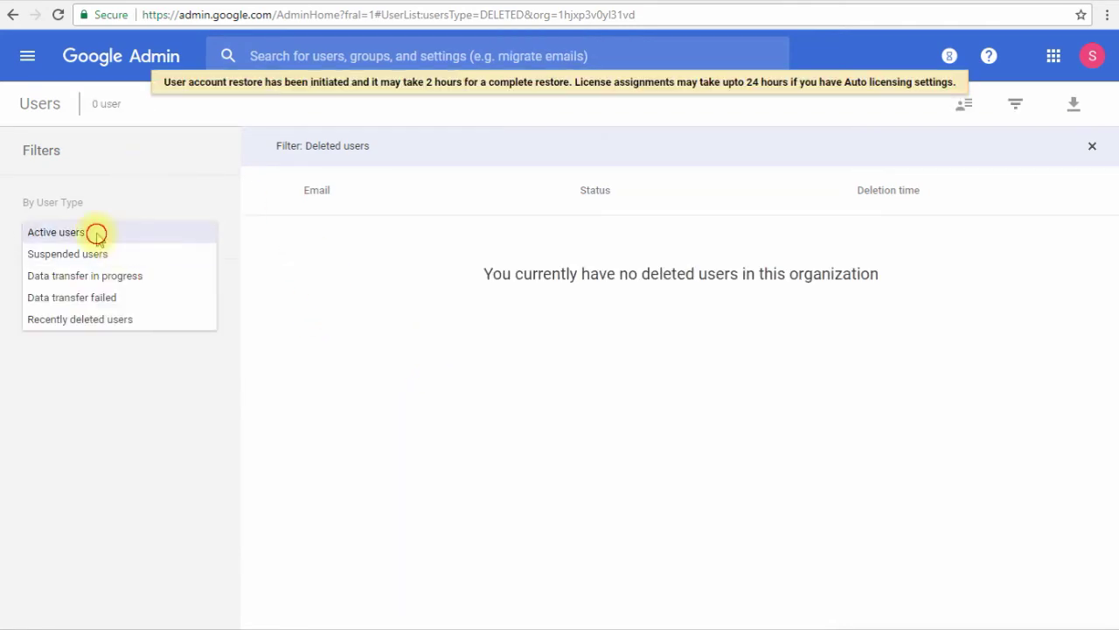
click(33, 349)
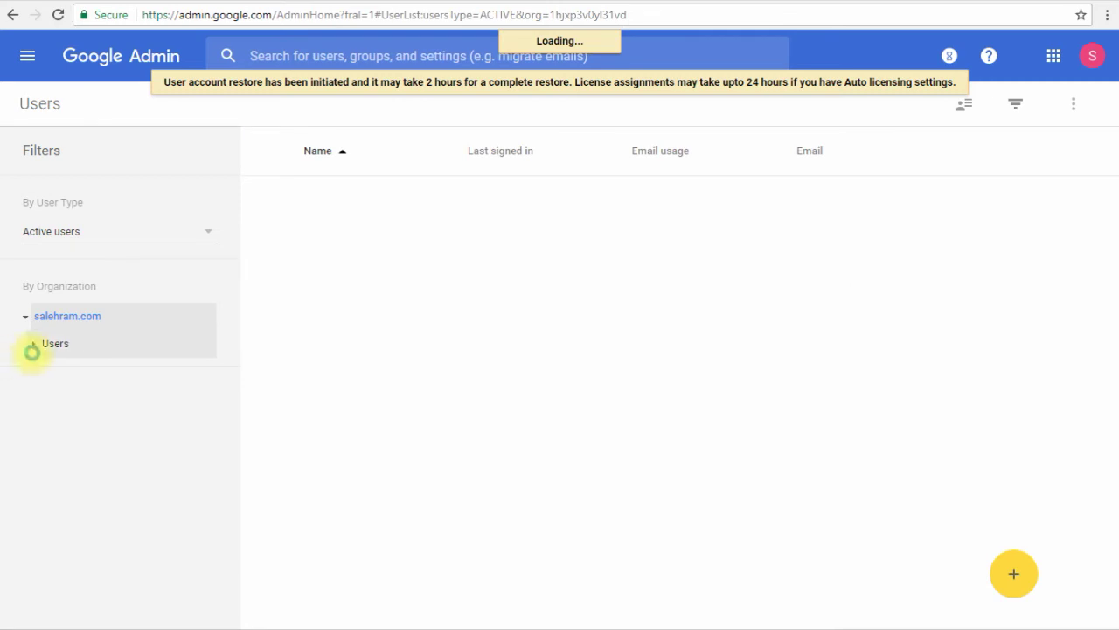
click(34, 344)
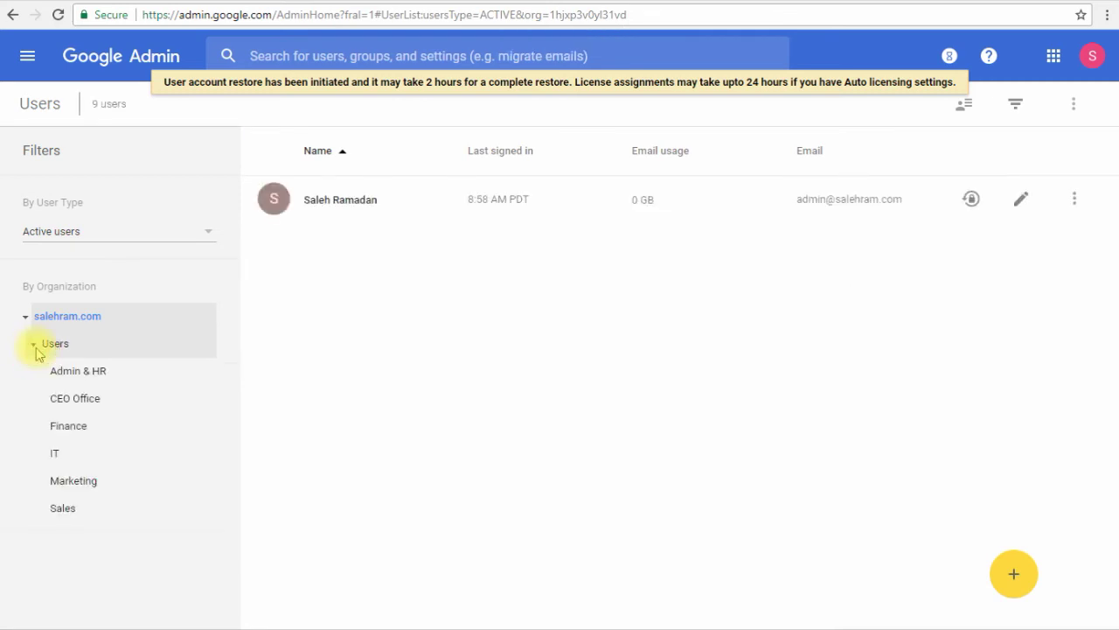
click(81, 371)
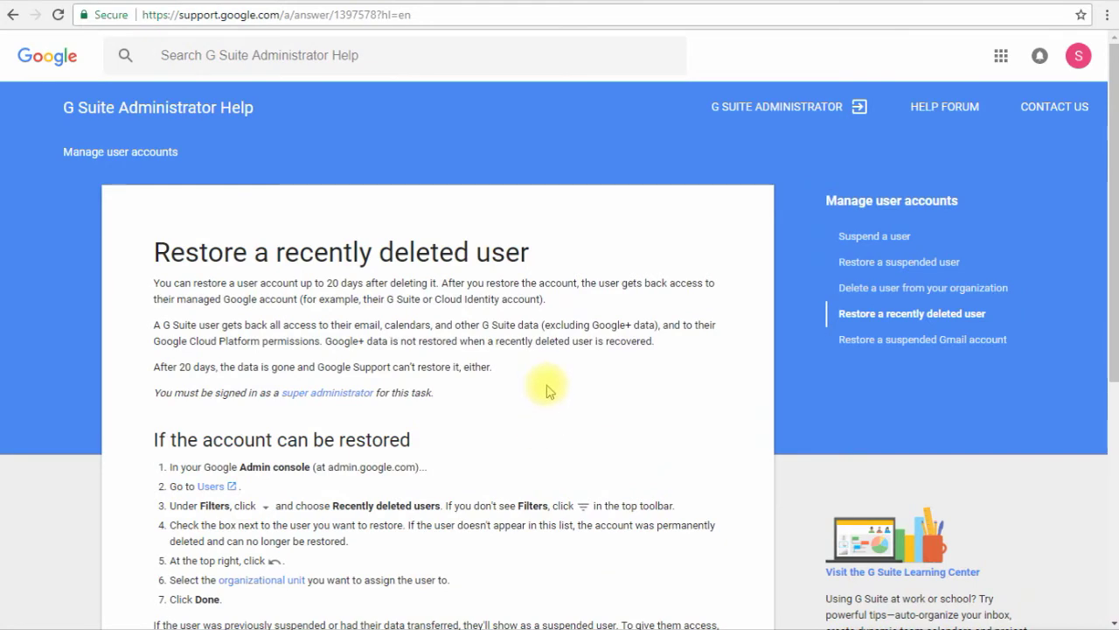
scroll(542, 385, down, 3)
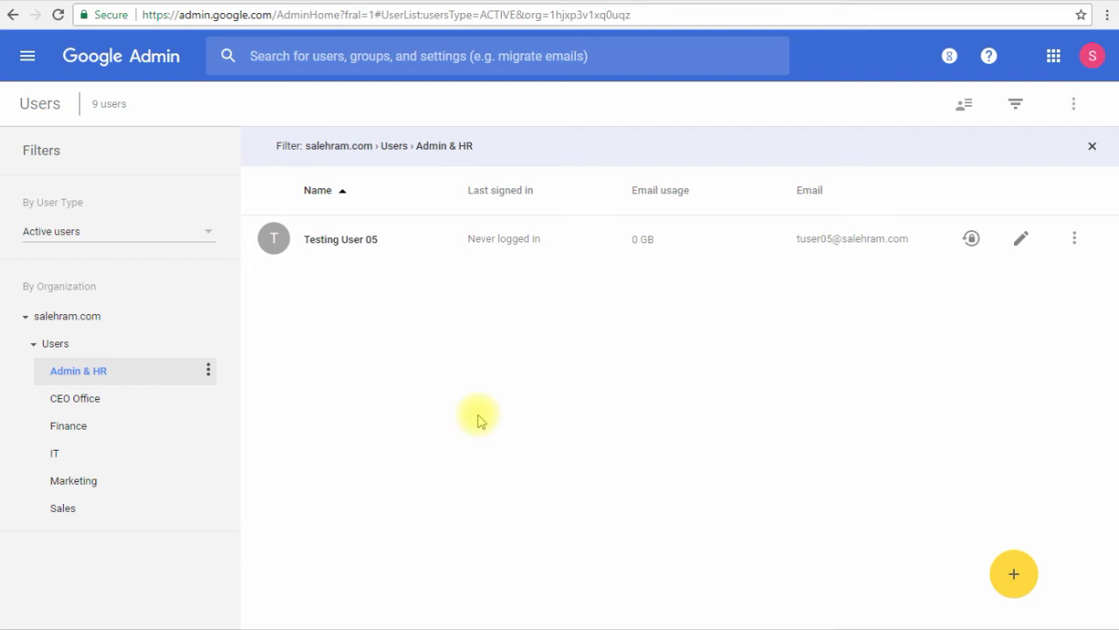
- Open the account of Testing User 05 and start a data restore for it
click(333, 242)
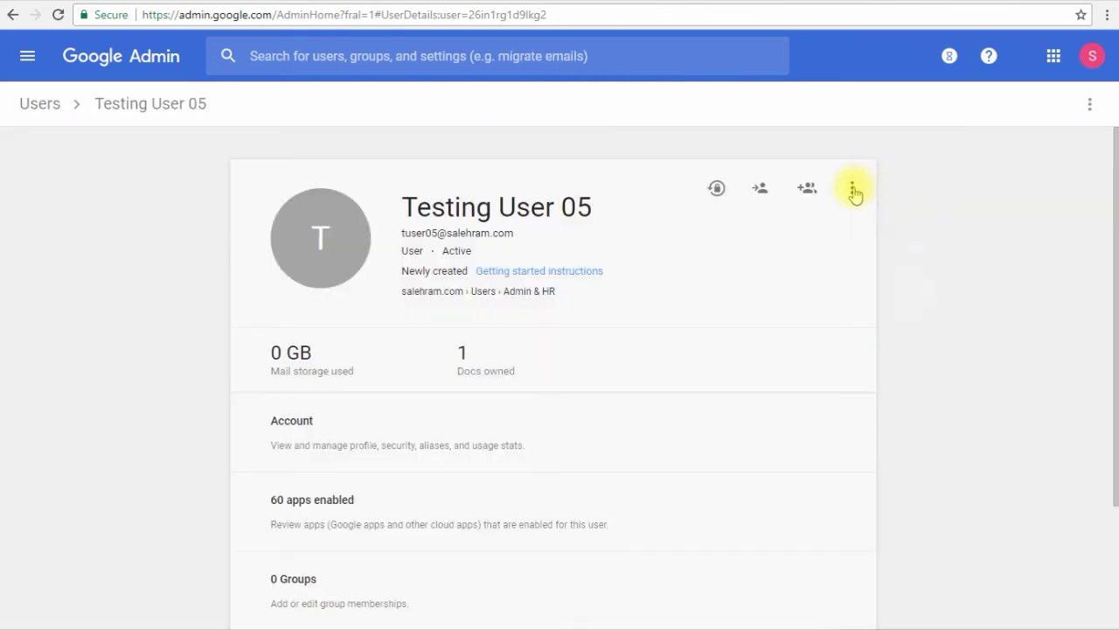
click(852, 190)
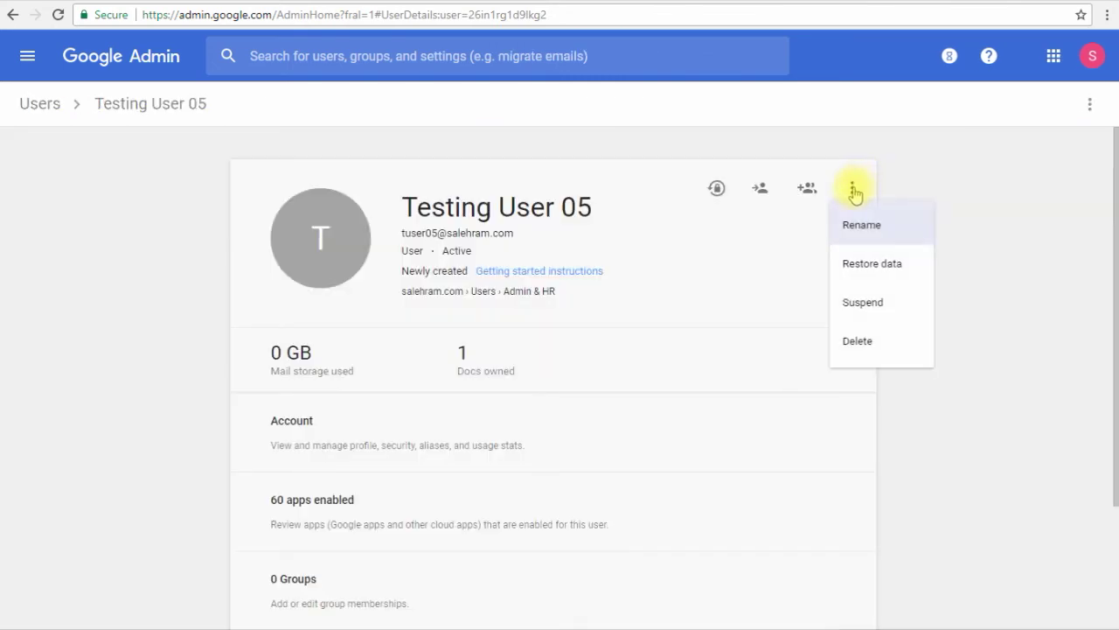
click(914, 276)
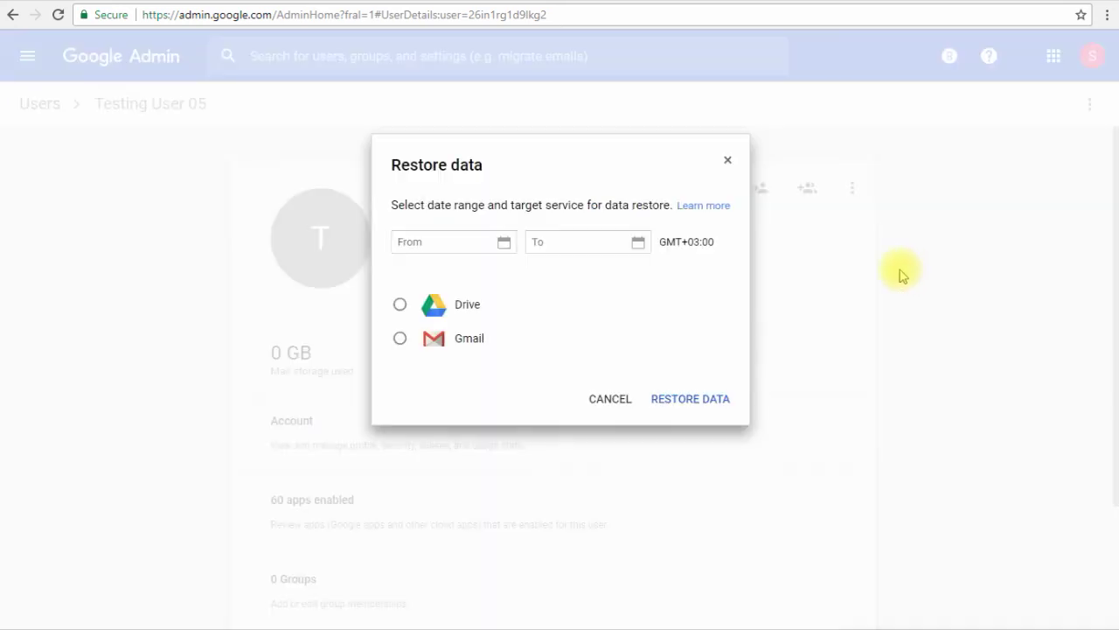
click(458, 244)
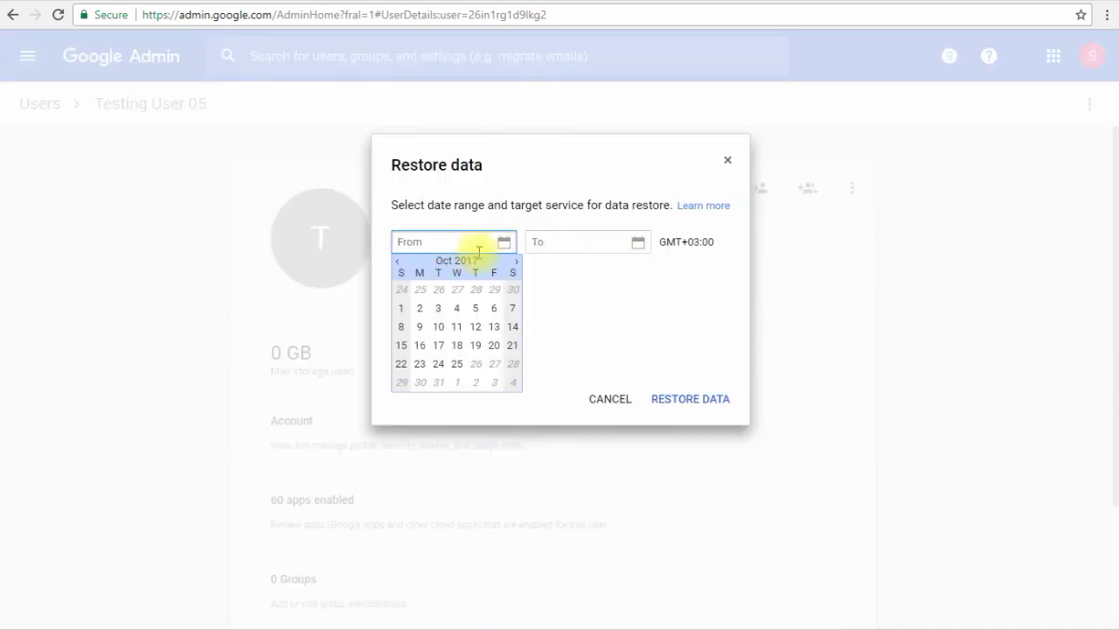
click(434, 243)
click(569, 241)
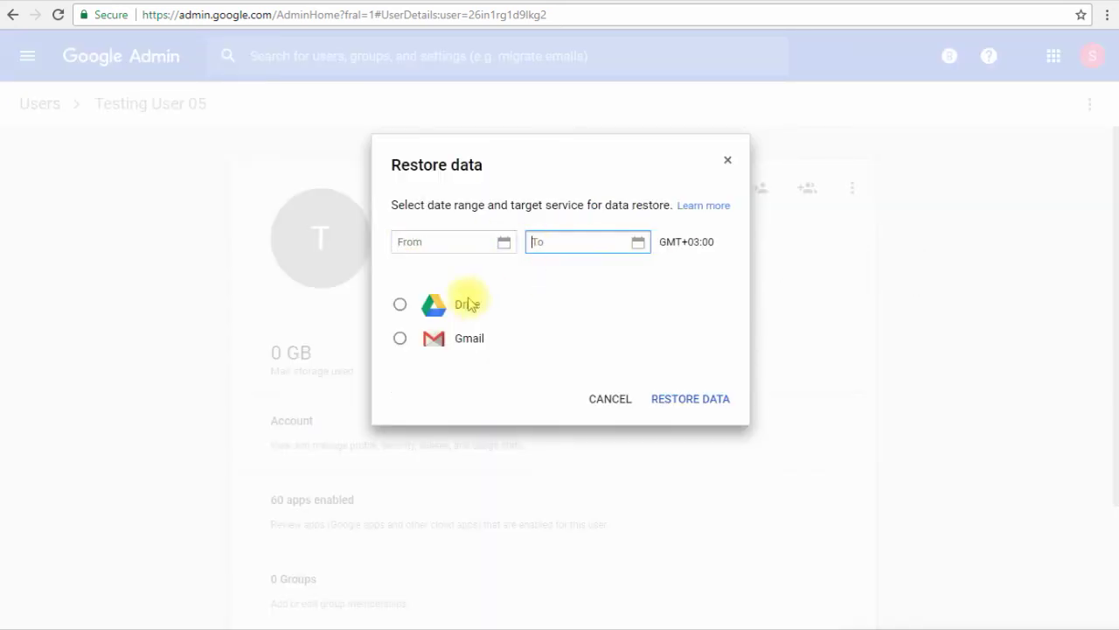
click(402, 339)
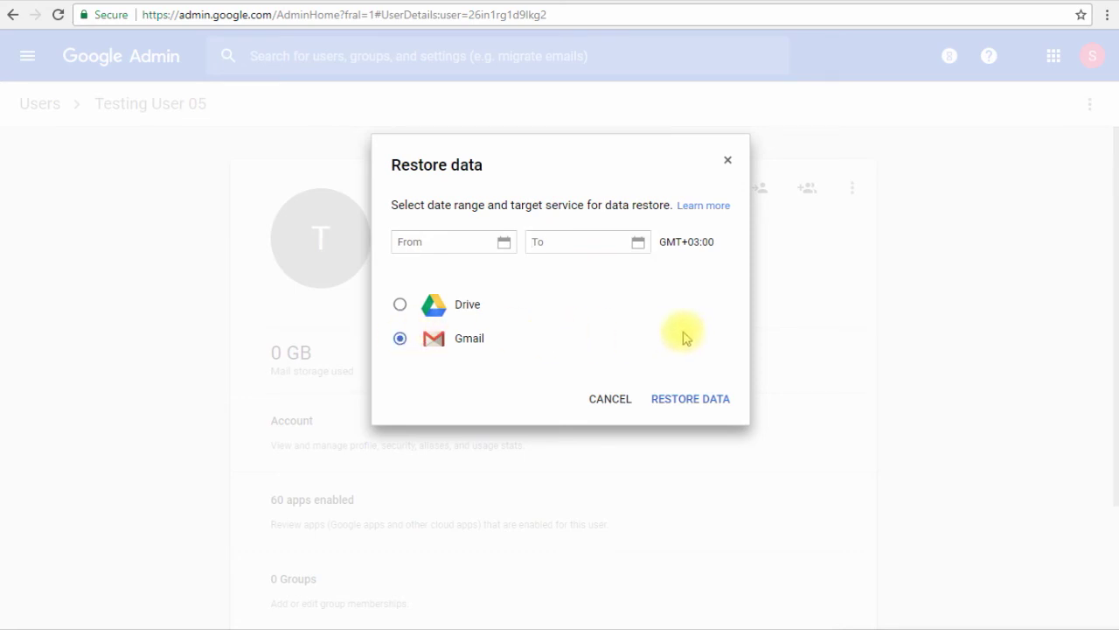
click(463, 240)
click(558, 242)
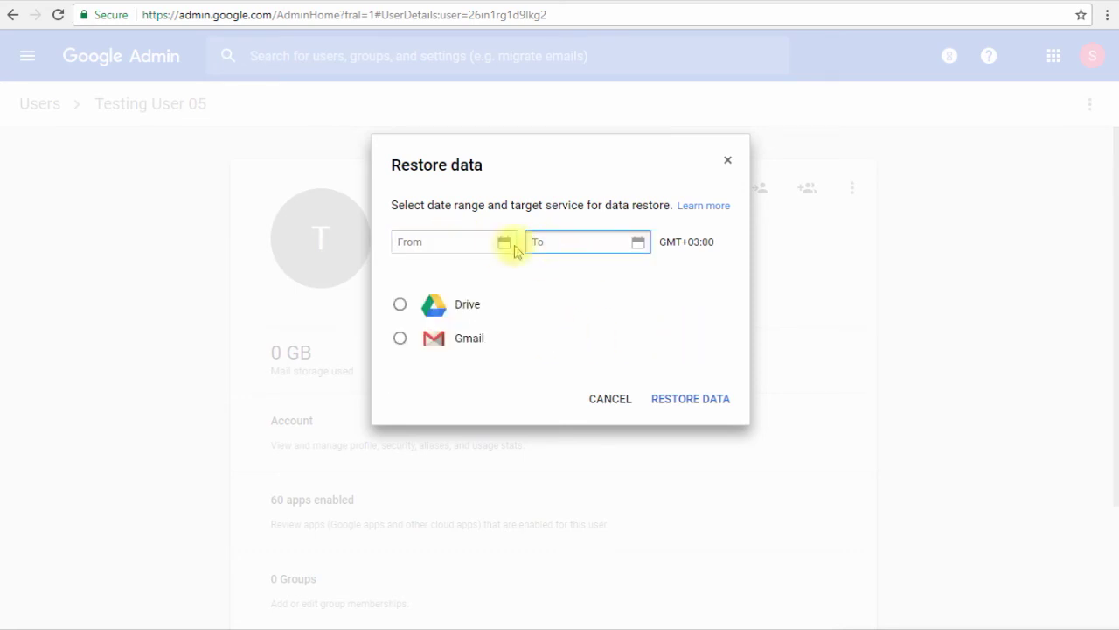
click(435, 243)
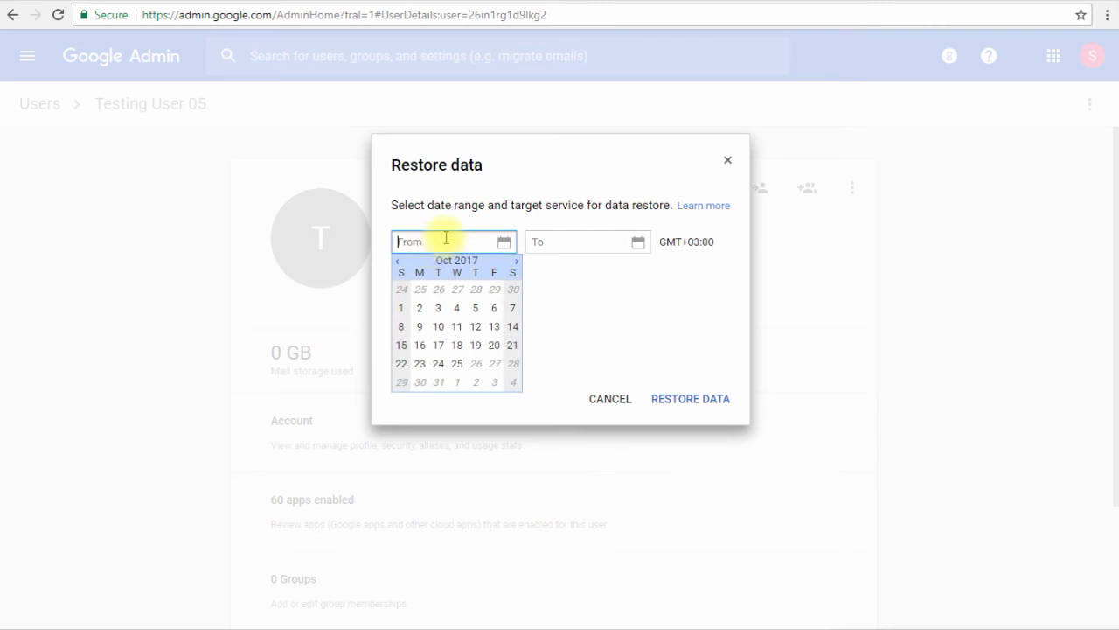
click(543, 242)
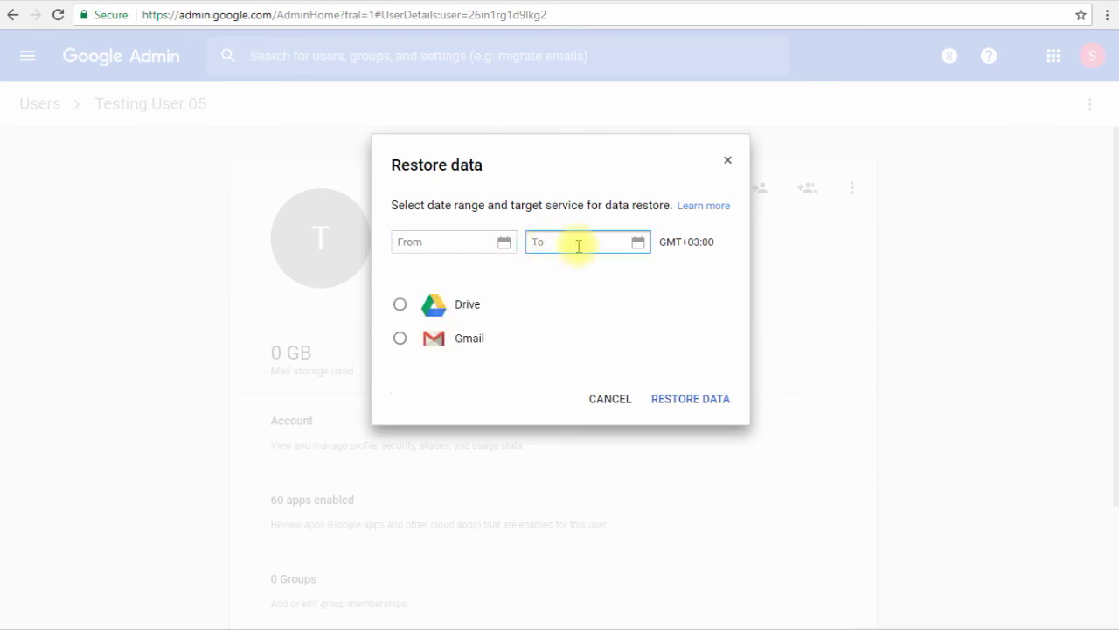
- Restore the user's Gmail data for the date range from 10/23/17, 00:00 to 10/24/17, 23:59
click(459, 248)
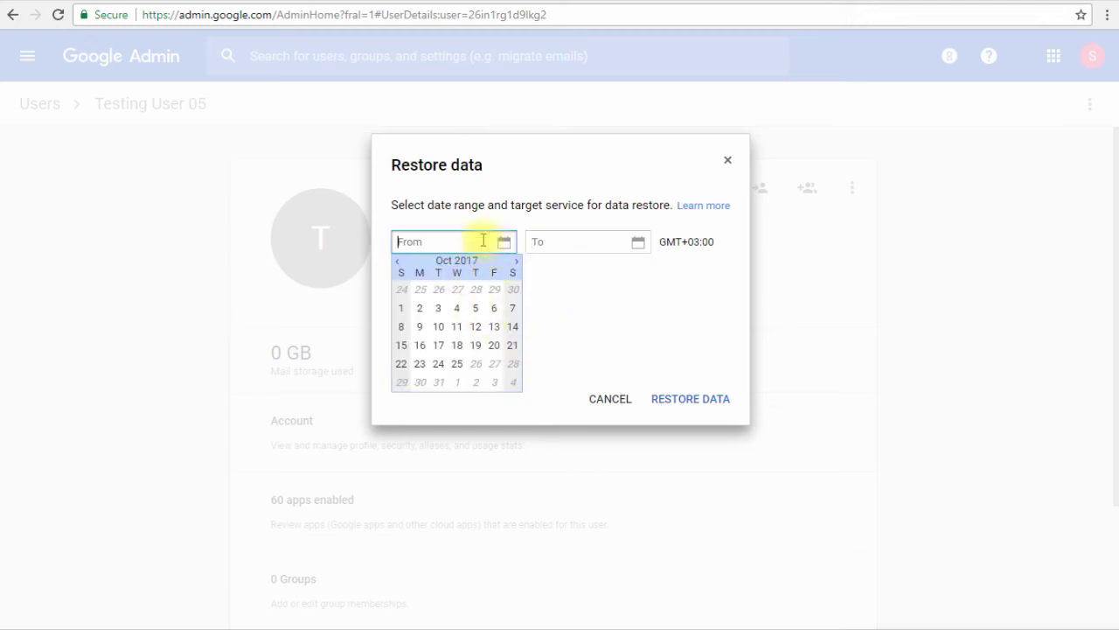
click(420, 368)
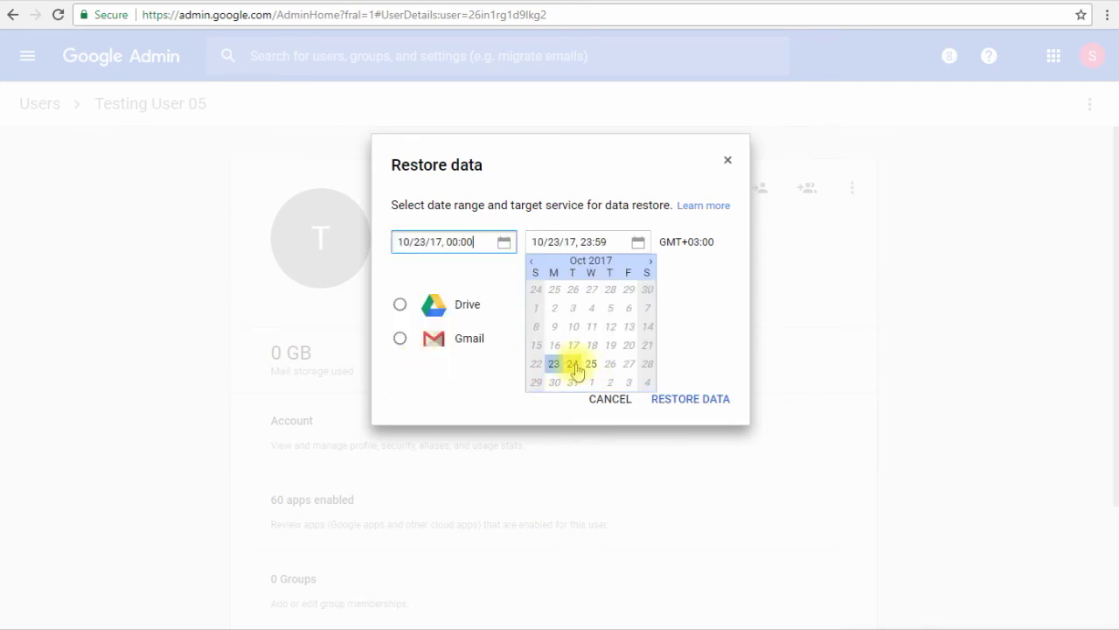
click(573, 364)
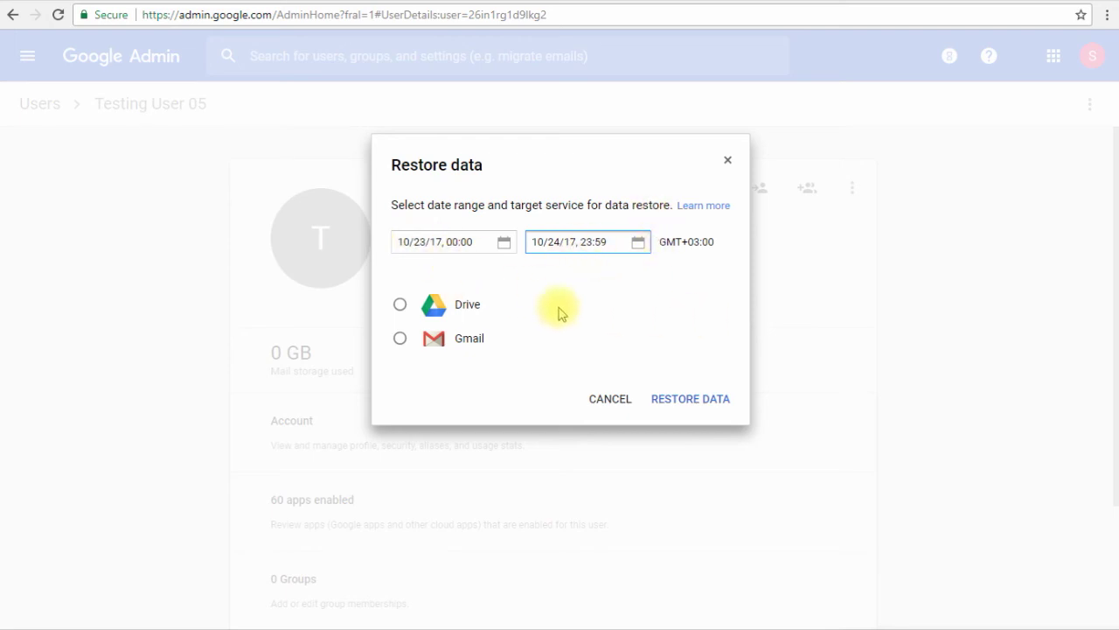
click(687, 403)
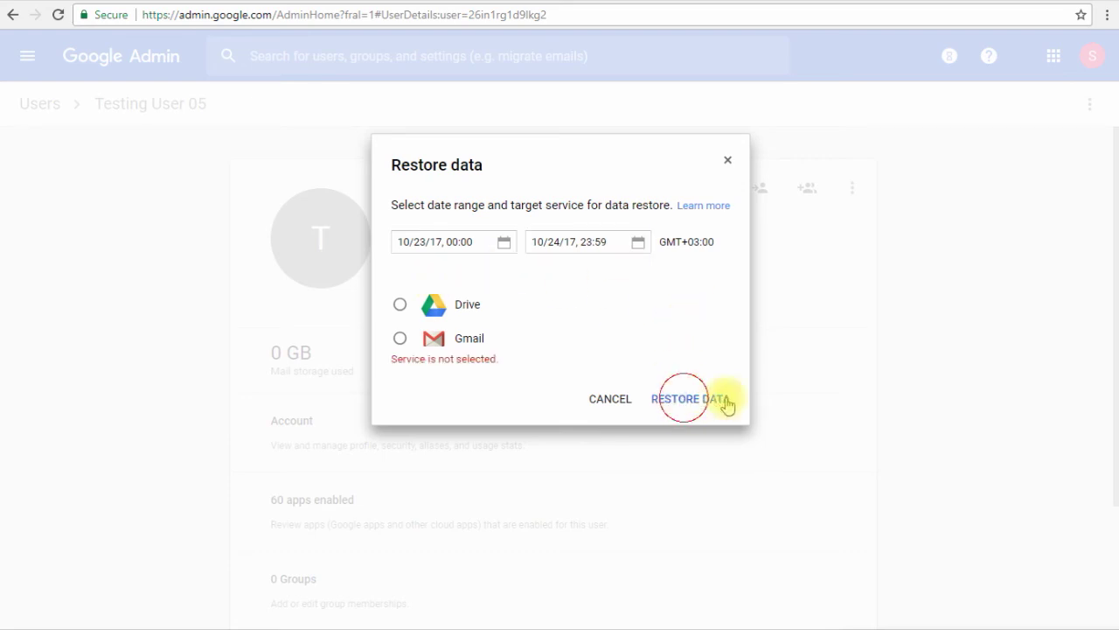
click(400, 339)
click(726, 397)
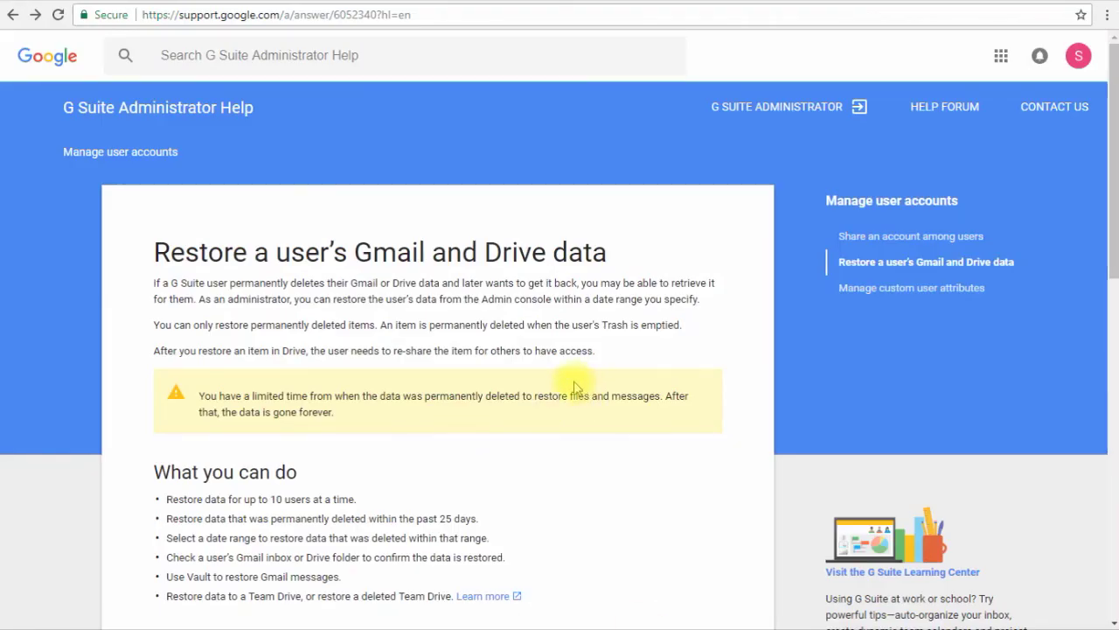
- Read through the help article on restoring a user's Gmail and Drive data, including its limits and restore options
scroll(479, 303, down, 6)
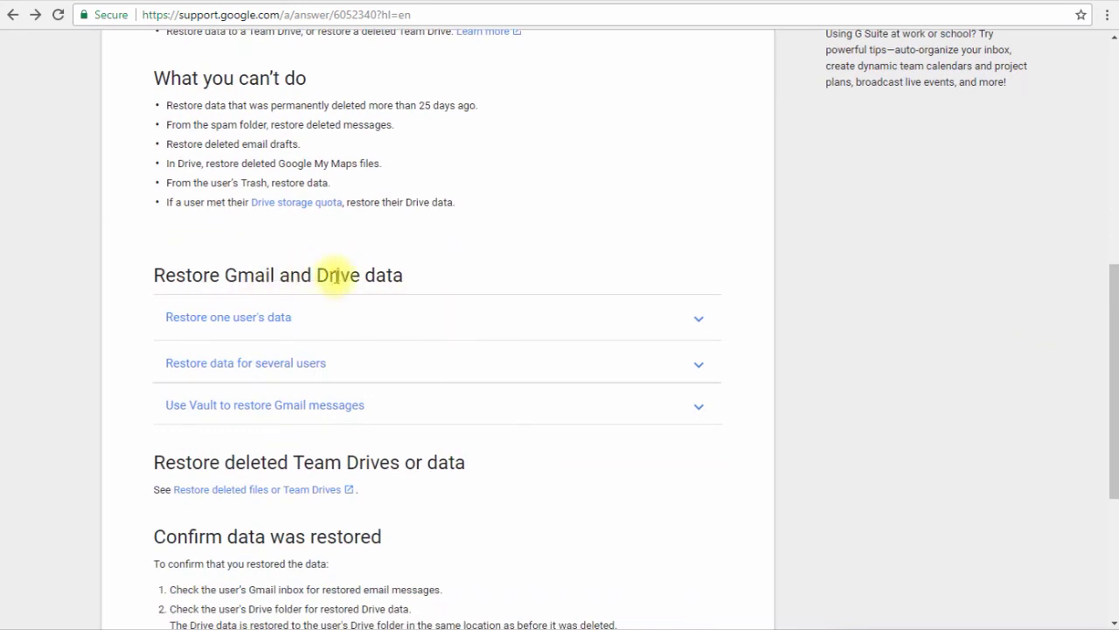
scroll(360, 444, down, 1)
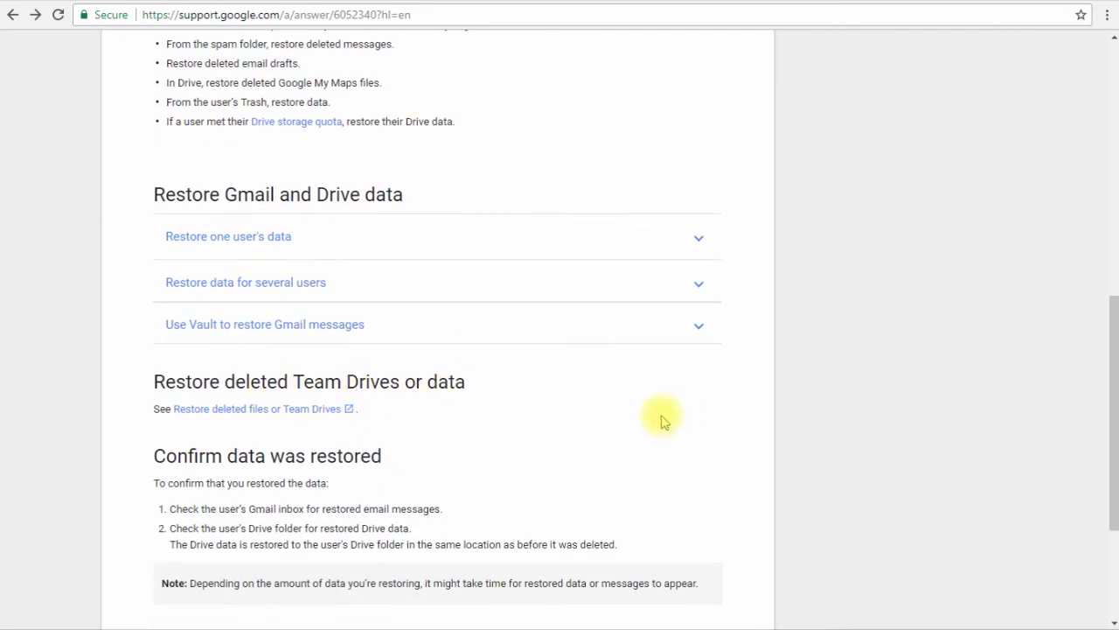
scroll(662, 420, down, 2)
scroll(499, 390, up, 6)
scroll(679, 382, up, 4)
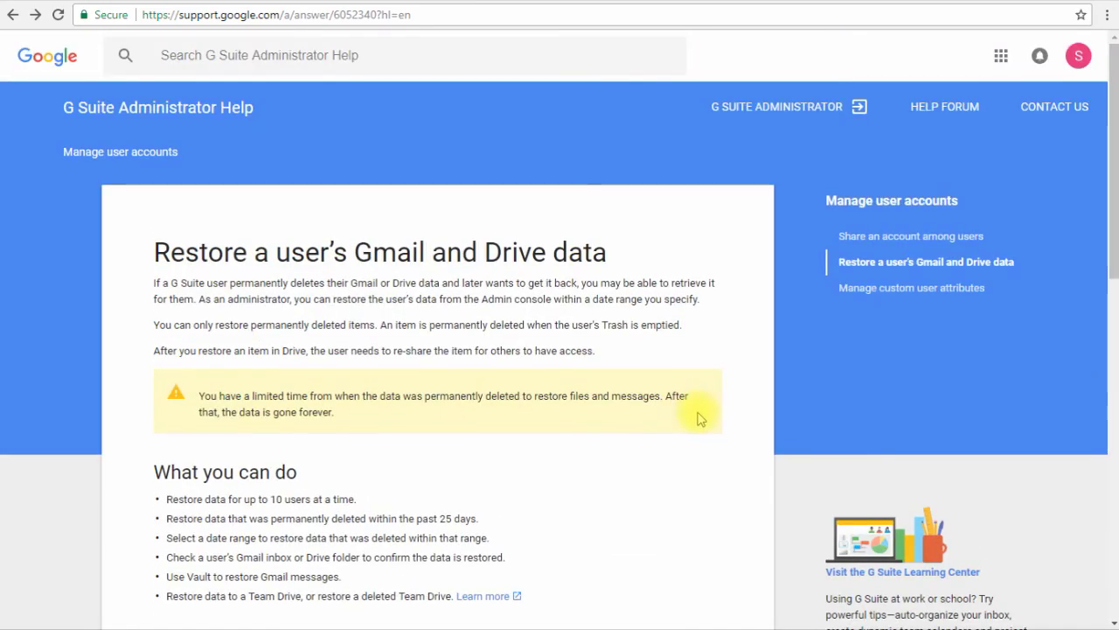